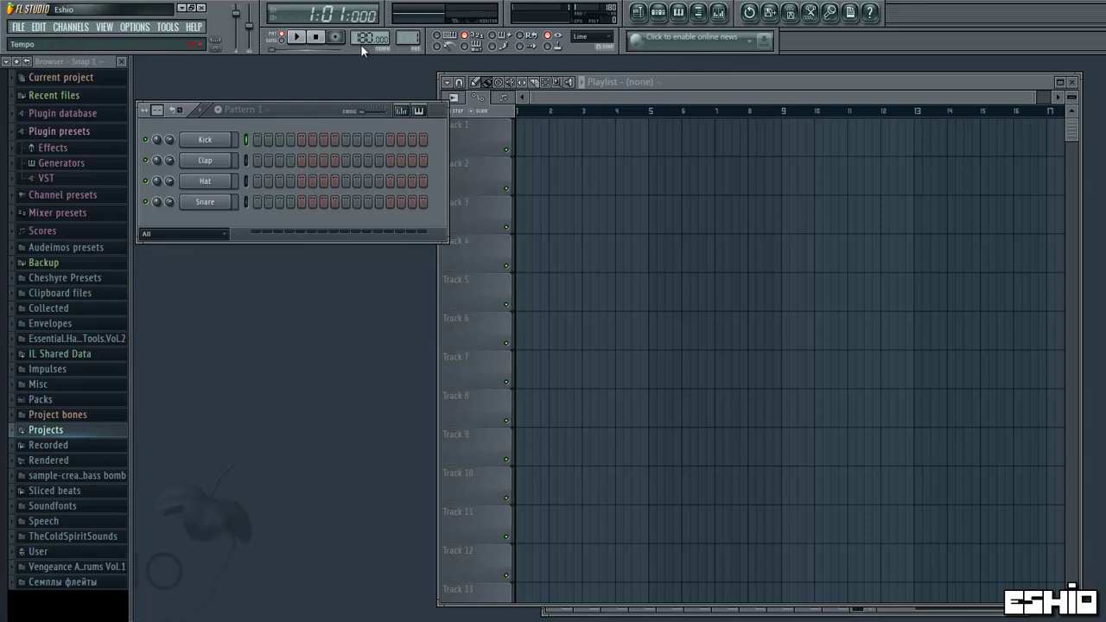
- Place a Kick hit on step 1 and a Clap hit on step 5 of Pattern 1, checking both channels' settings
{"action": "left_click", "coordinate": [256, 139]}
{"action": "left_click", "coordinate": [225, 140]}
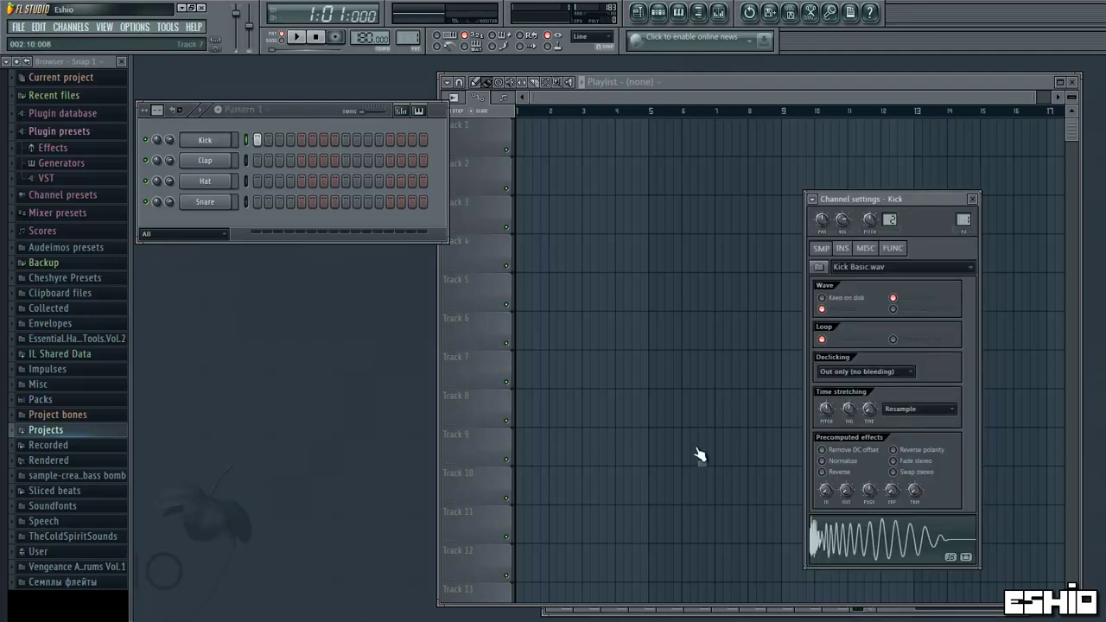
{"action": "left_click", "coordinate": [973, 200]}
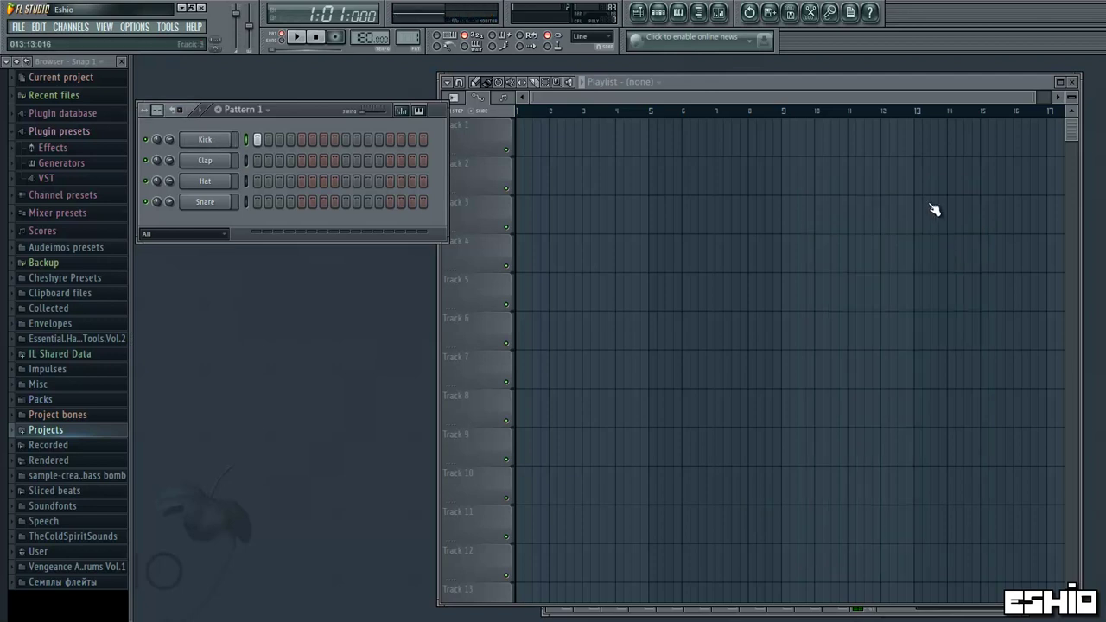
{"action": "left_click", "coordinate": [235, 160]}
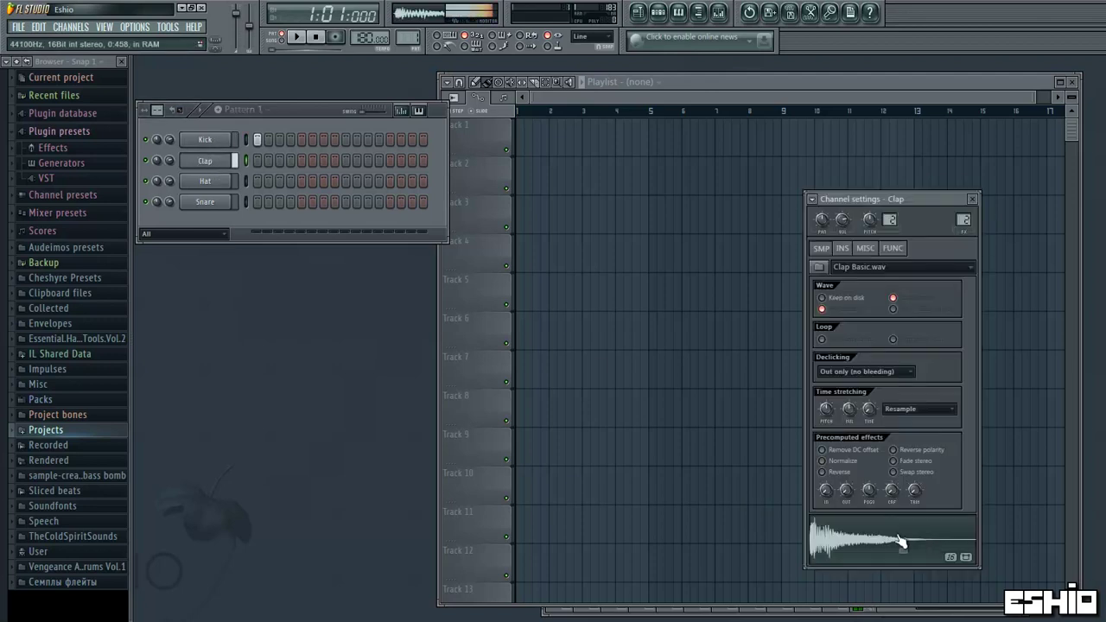
{"action": "left_click", "coordinate": [302, 160]}
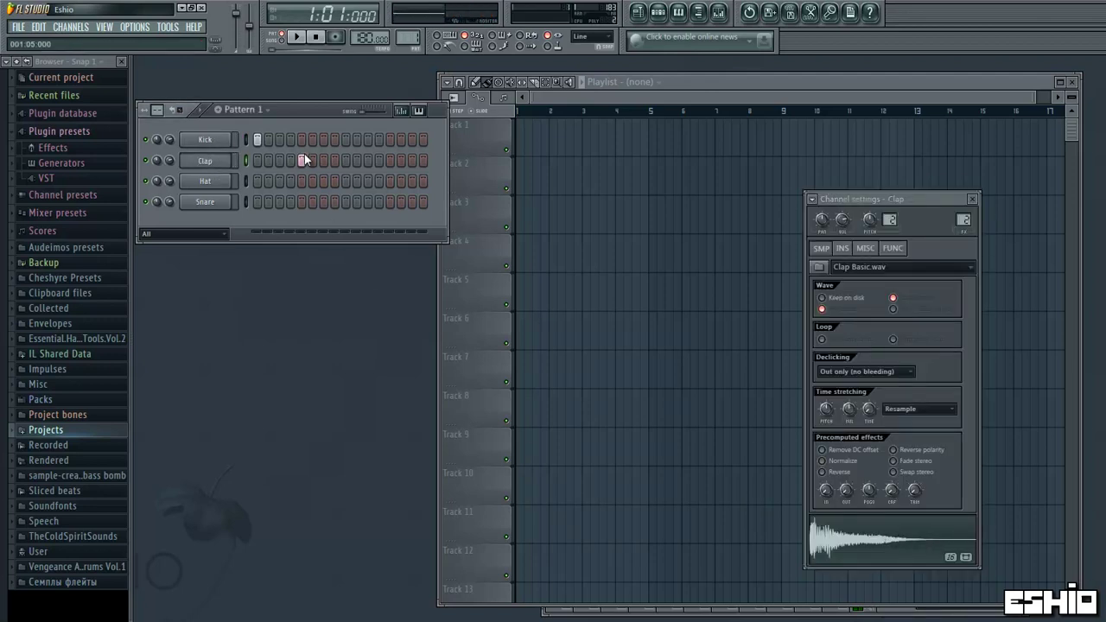
- Add a second Kick hit on step 10 and a second Clap hit on step 12 while Pattern 1 plays
{"action": "left_click", "coordinate": [297, 39]}
{"action": "left_click", "coordinate": [318, 37]}
{"action": "key", "text": "space"}
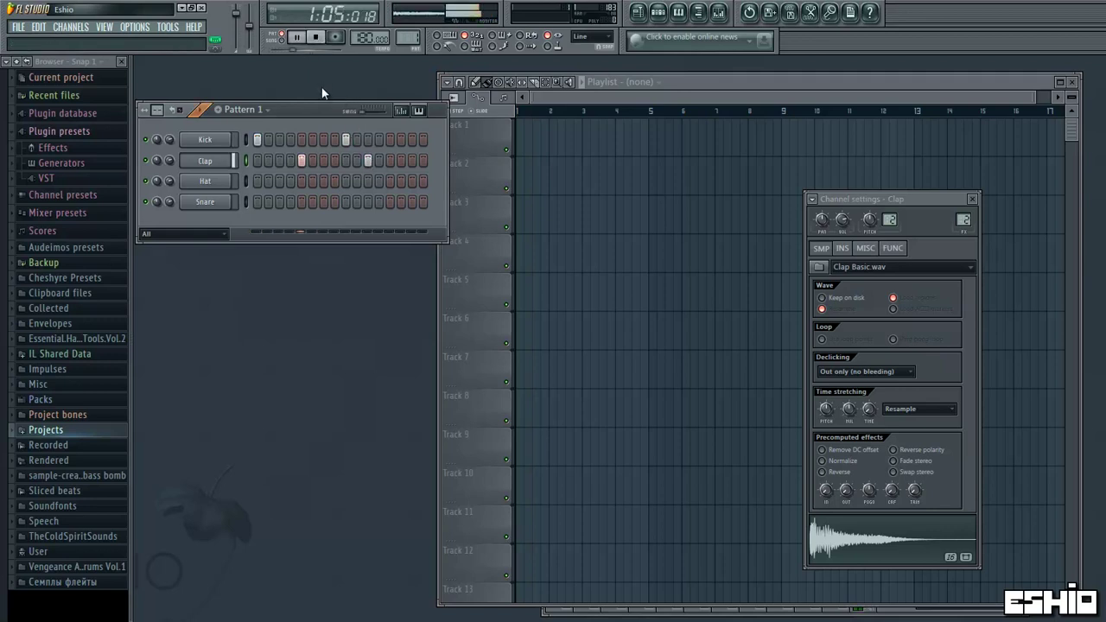
{"action": "left_click", "coordinate": [346, 139]}
{"action": "left_click", "coordinate": [357, 140]}
{"action": "left_click", "coordinate": [368, 160]}
{"action": "left_click", "coordinate": [380, 160]}
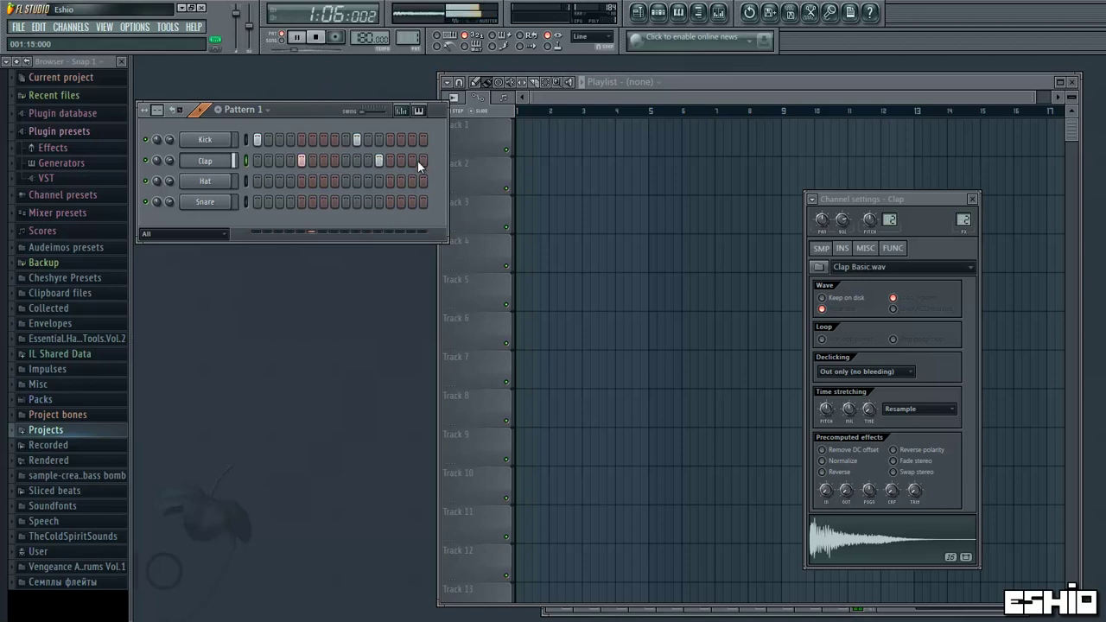
- Try the second Clap hit on step 13 during playback, and return it to step 12
{"action": "left_click", "coordinate": [356, 139]}
{"action": "left_click", "coordinate": [346, 139]}
{"action": "right_click", "coordinate": [381, 162]}
{"action": "left_click", "coordinate": [390, 160]}
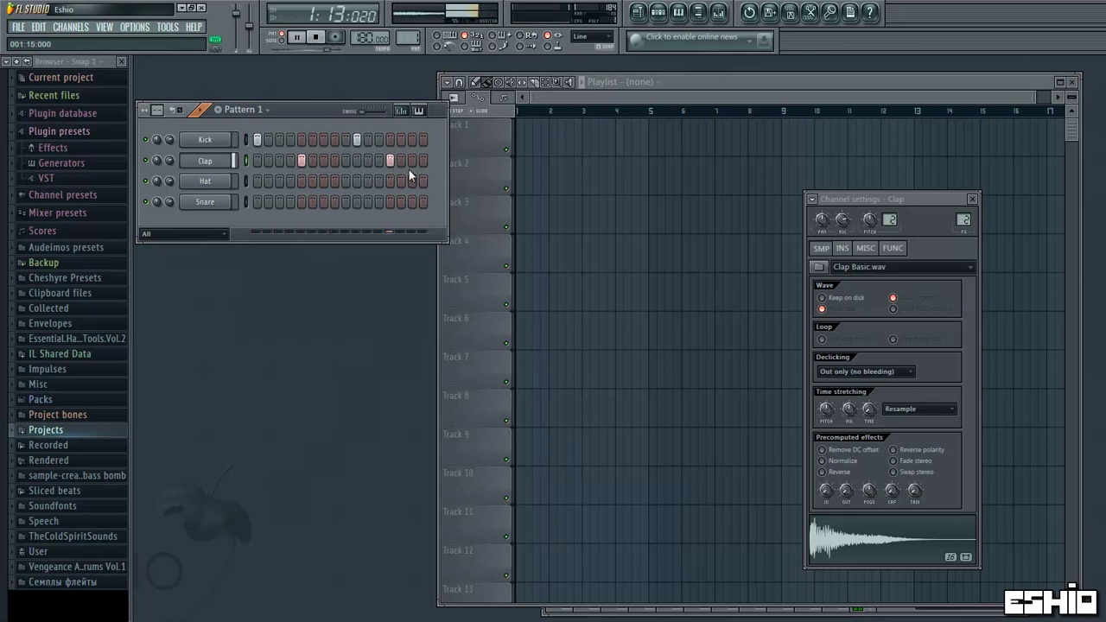
{"action": "right_click", "coordinate": [393, 158]}
{"action": "left_click", "coordinate": [315, 37]}
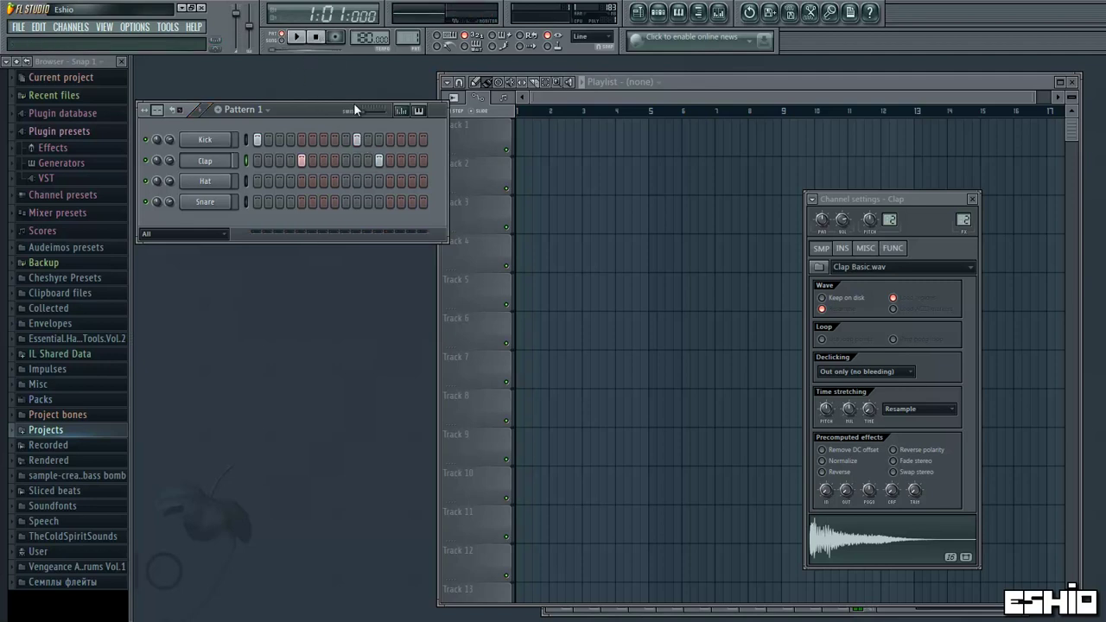
- Try the first Clap hit on steps 6 and 4 during playback, and return it to step 5
{"action": "left_click", "coordinate": [309, 160]}
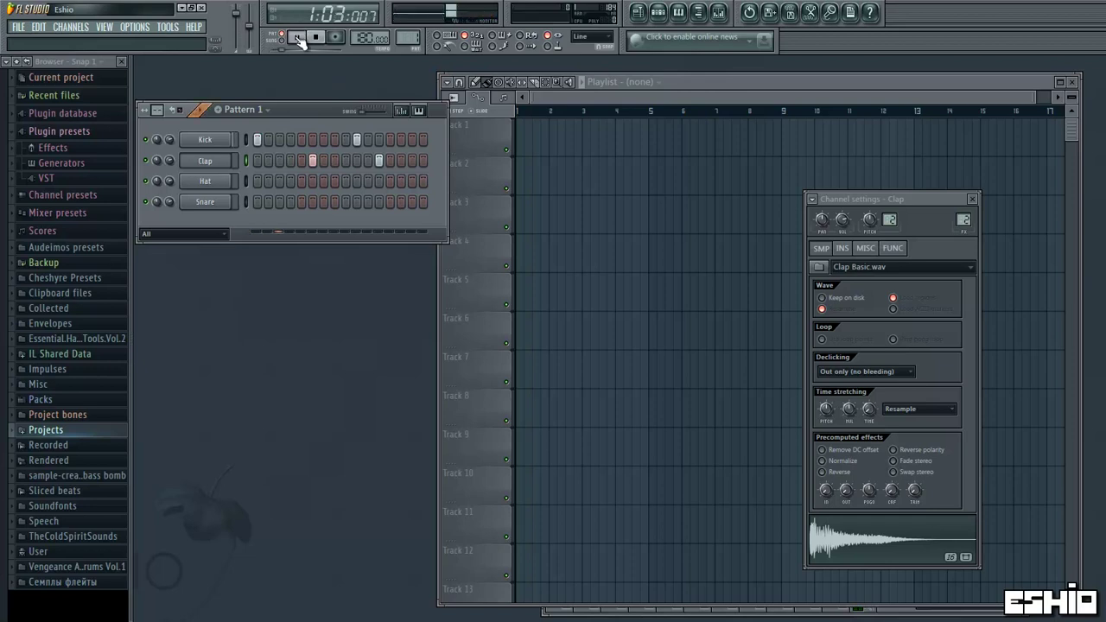
{"action": "left_click", "coordinate": [291, 161]}
{"action": "right_click", "coordinate": [311, 159]}
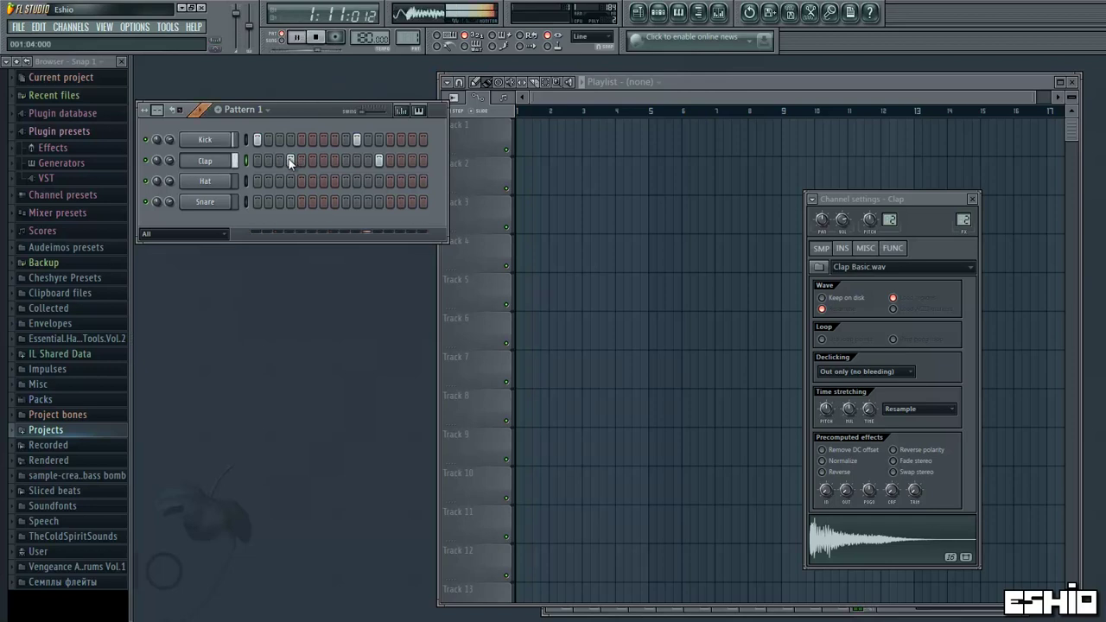
{"action": "left_click", "coordinate": [301, 160]}
{"action": "right_click", "coordinate": [290, 160]}
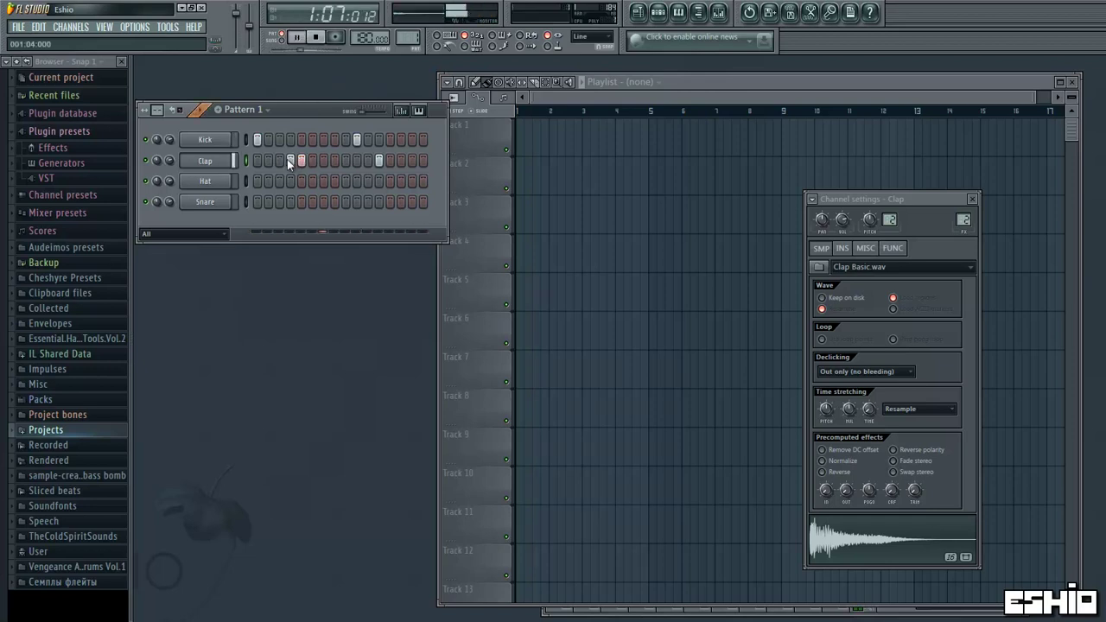
{"action": "left_click", "coordinate": [316, 45]}
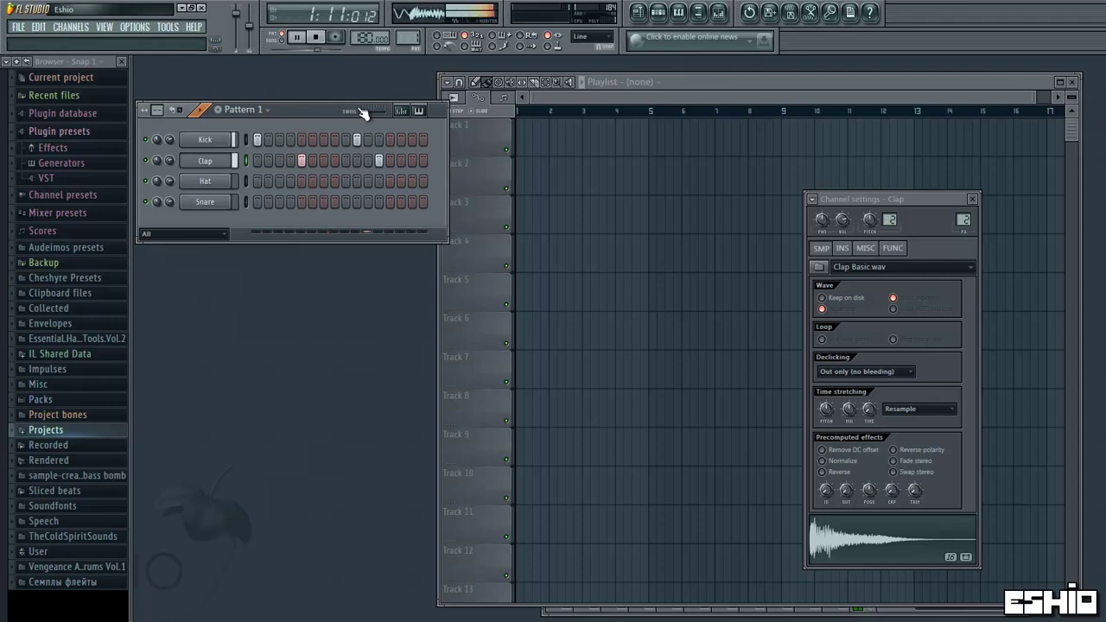
- Move the second Kick hit to step 11 and the second Clap hit to step 13
{"action": "left_click", "coordinate": [347, 139]}
{"action": "right_click", "coordinate": [358, 139]}
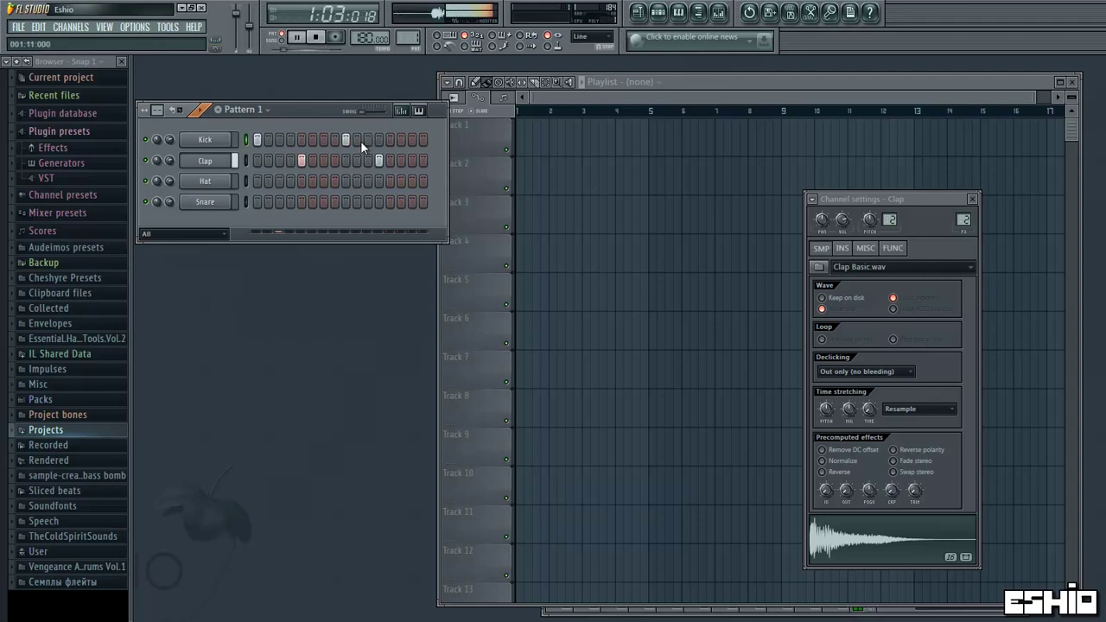
{"action": "right_click", "coordinate": [346, 139]}
{"action": "left_click", "coordinate": [368, 139]}
{"action": "right_click", "coordinate": [378, 160]}
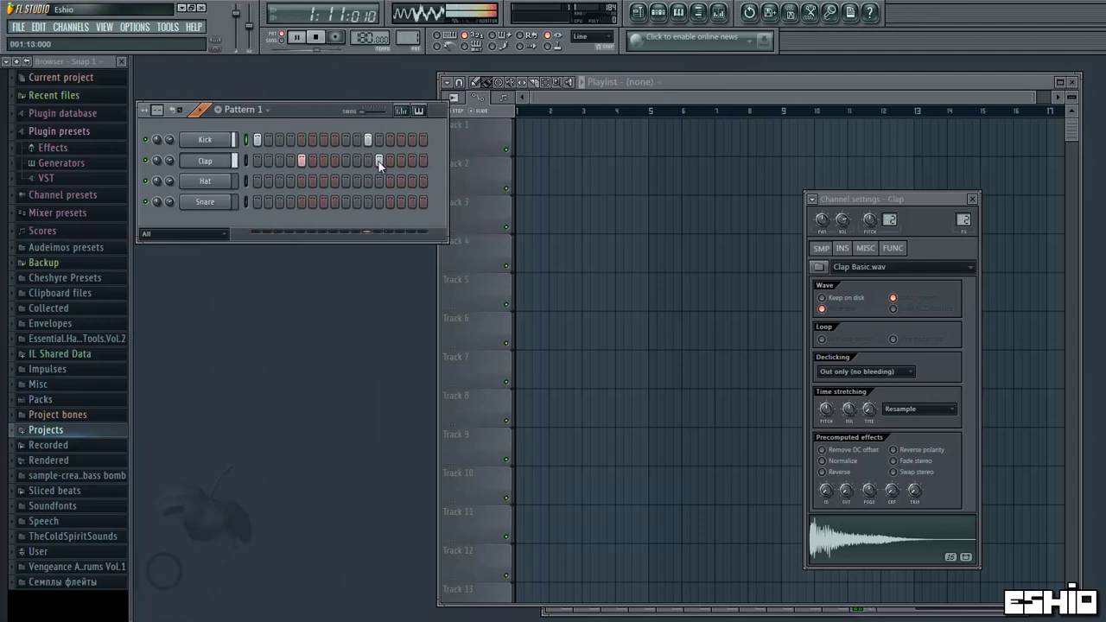
{"action": "left_click", "coordinate": [390, 160]}
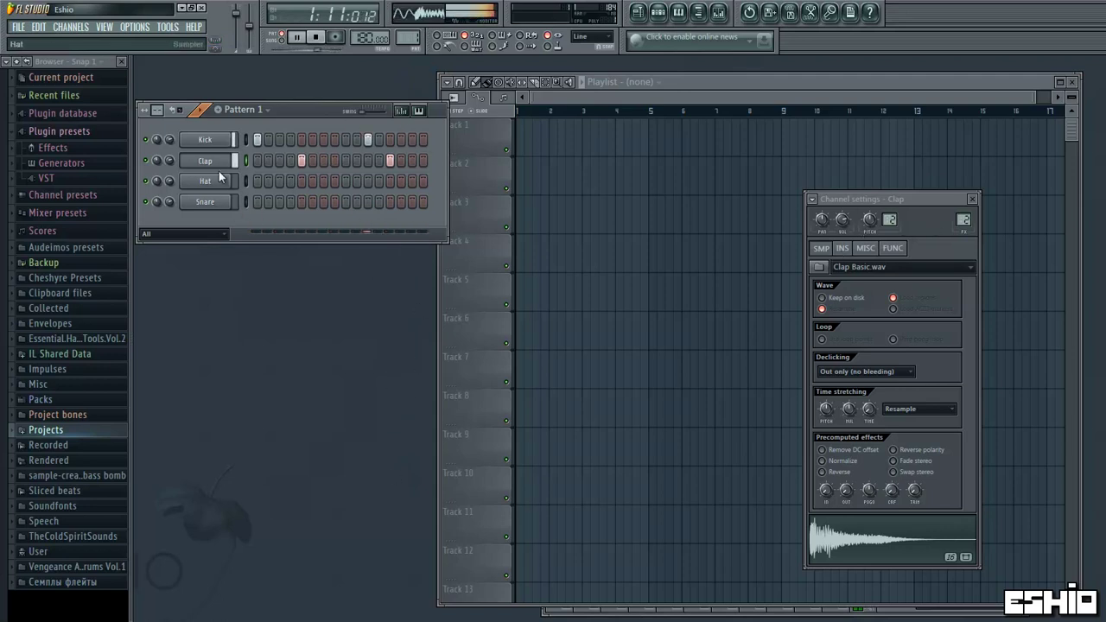
- Insert a Sytrus channel above the Snare and switch to Pattern 2 with playback stopped
{"action": "right_click", "coordinate": [222, 201]}
{"action": "mouse_move", "coordinate": [252, 344]}
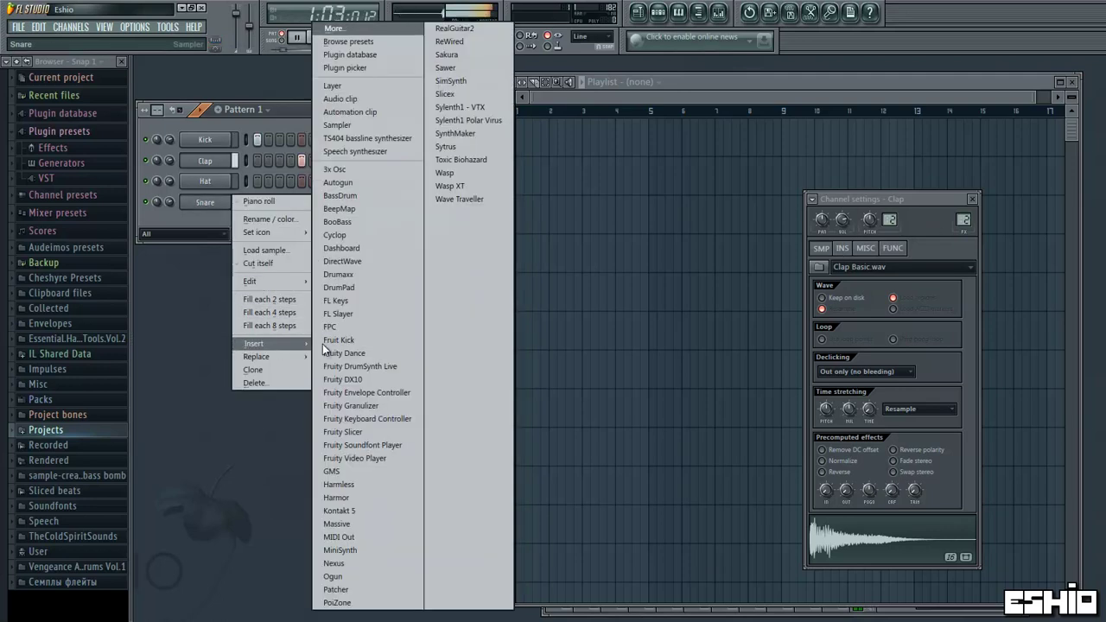
{"action": "left_click", "coordinate": [463, 149]}
{"action": "left_click_drag", "start_coordinate": [426, 158], "coordinate": [644, 161]}
{"action": "left_click", "coordinate": [315, 37]}
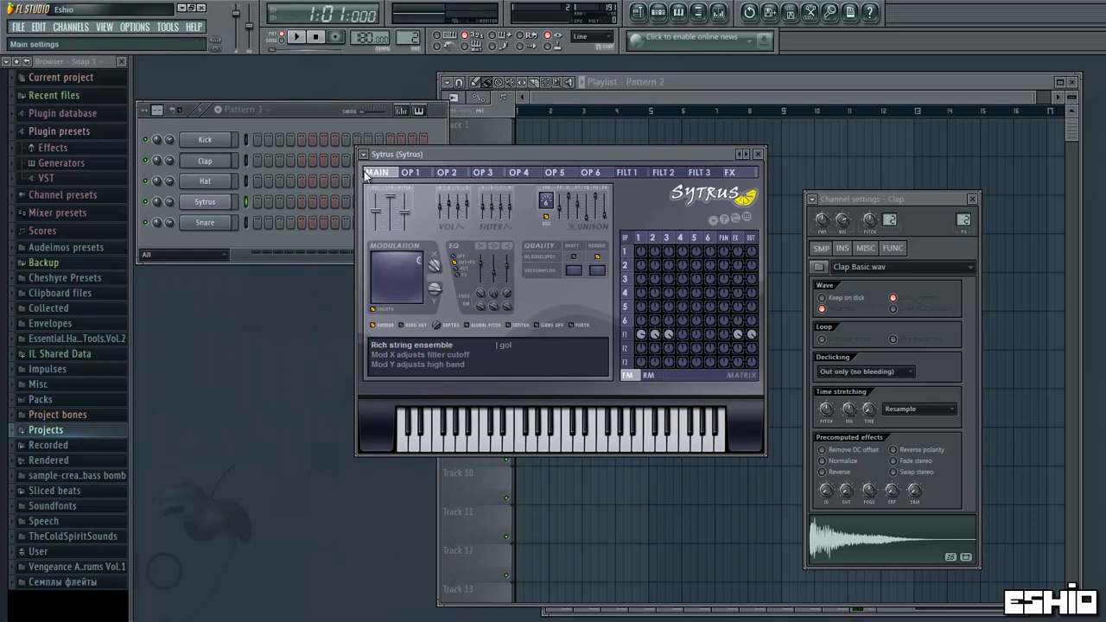
- Load the "Basic distorted" preset from Sytrus's Short synth presets
{"action": "left_click", "coordinate": [363, 154]}
{"action": "mouse_move", "coordinate": [385, 190]}
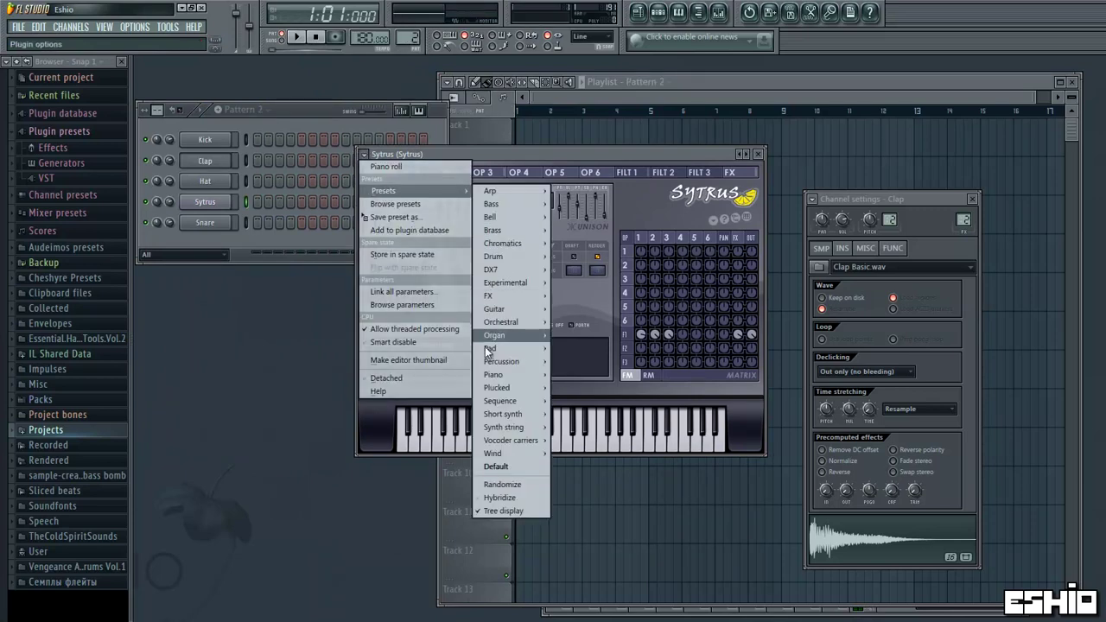
{"action": "mouse_move", "coordinate": [491, 417]}
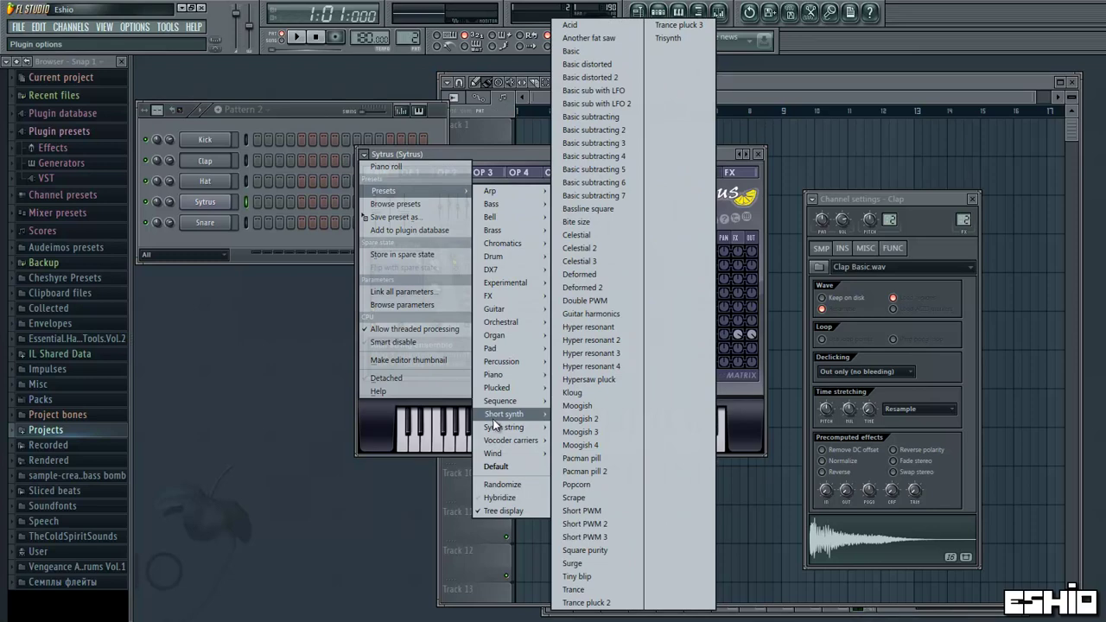
{"action": "left_click", "coordinate": [590, 64]}
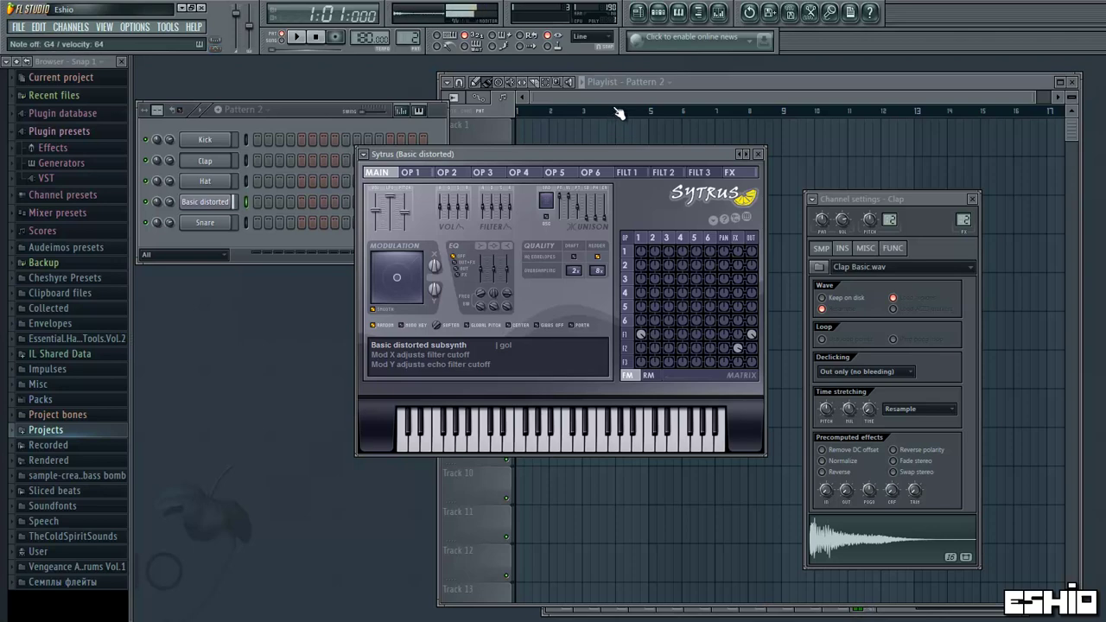
- Open the Basic distorted channel's piano roll and maximise it
{"action": "right_click", "coordinate": [212, 204]}
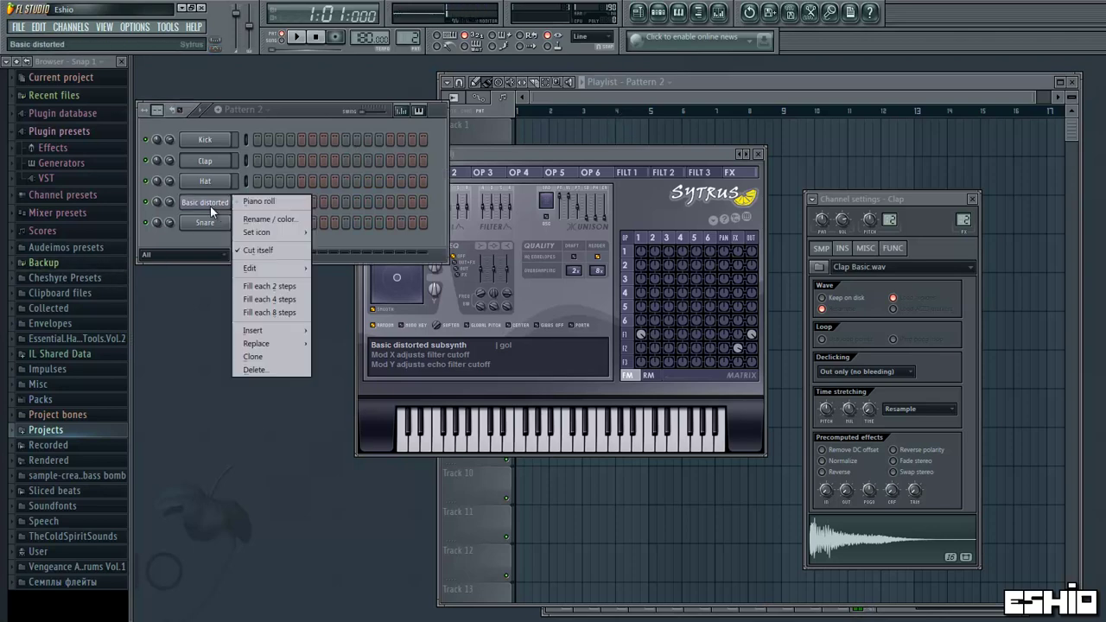
{"action": "left_click", "coordinate": [264, 200]}
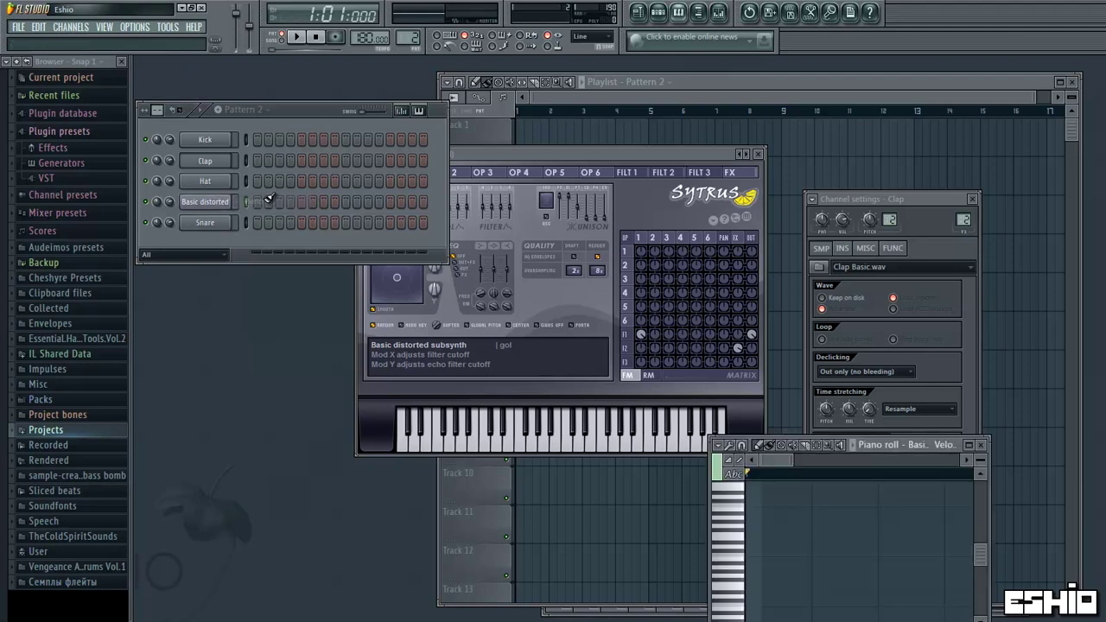
{"action": "left_click", "coordinate": [974, 451]}
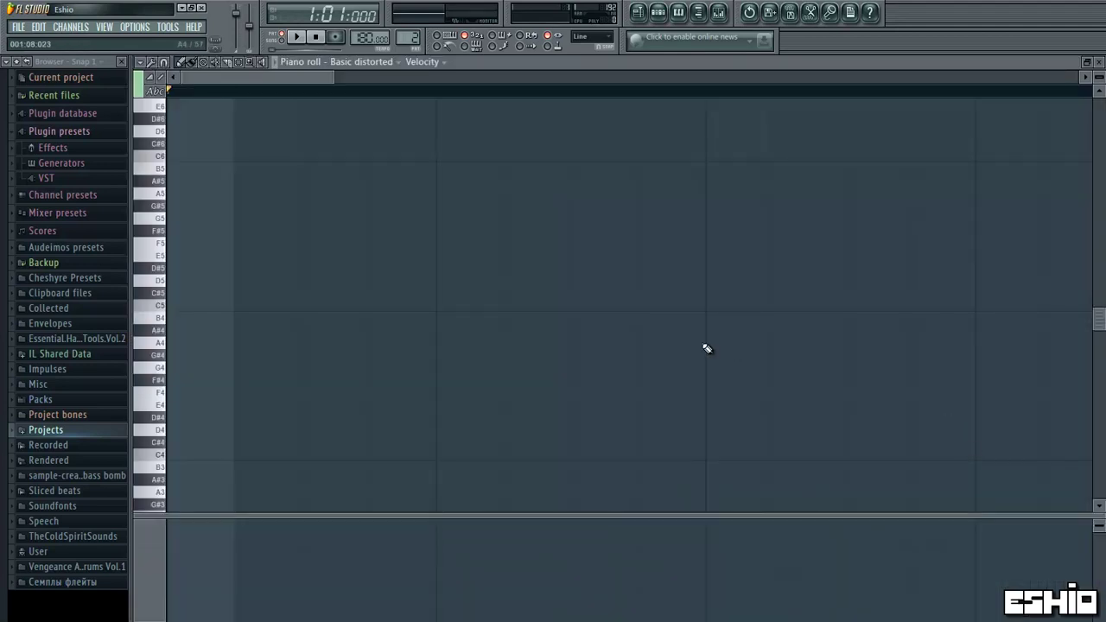
- Place two-step A4 and A3 notes together at steps 1 and 5 of the piano roll, auditioning the first pair
{"action": "scroll", "coordinate": [383, 311], "scroll_direction": "down", "scroll_amount": 3}
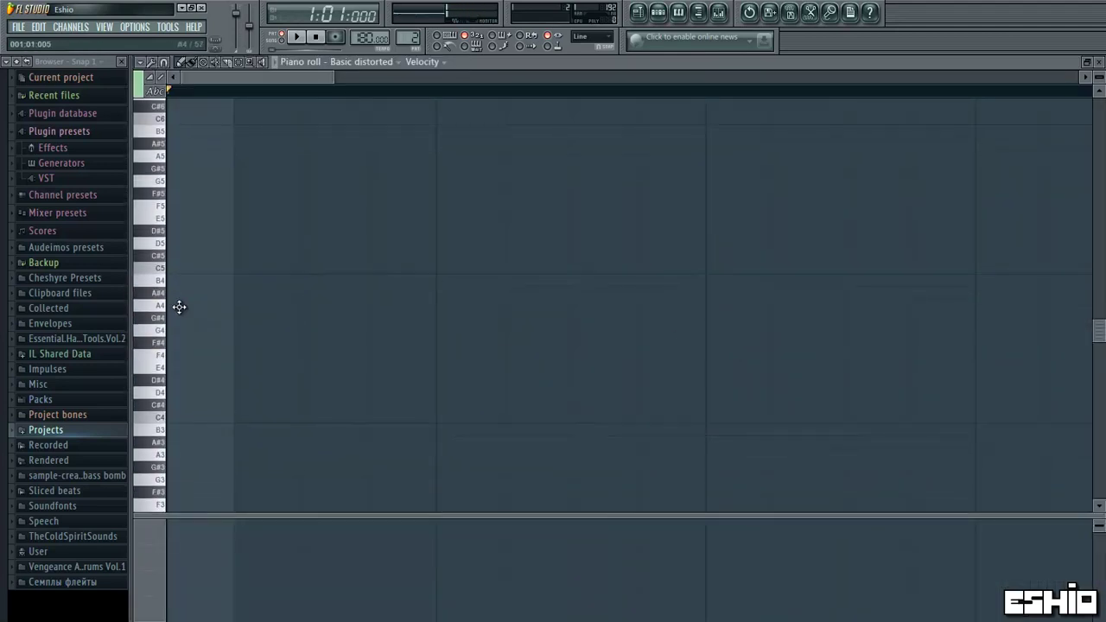
{"action": "left_click", "coordinate": [179, 307]}
{"action": "left_click", "coordinate": [181, 455]}
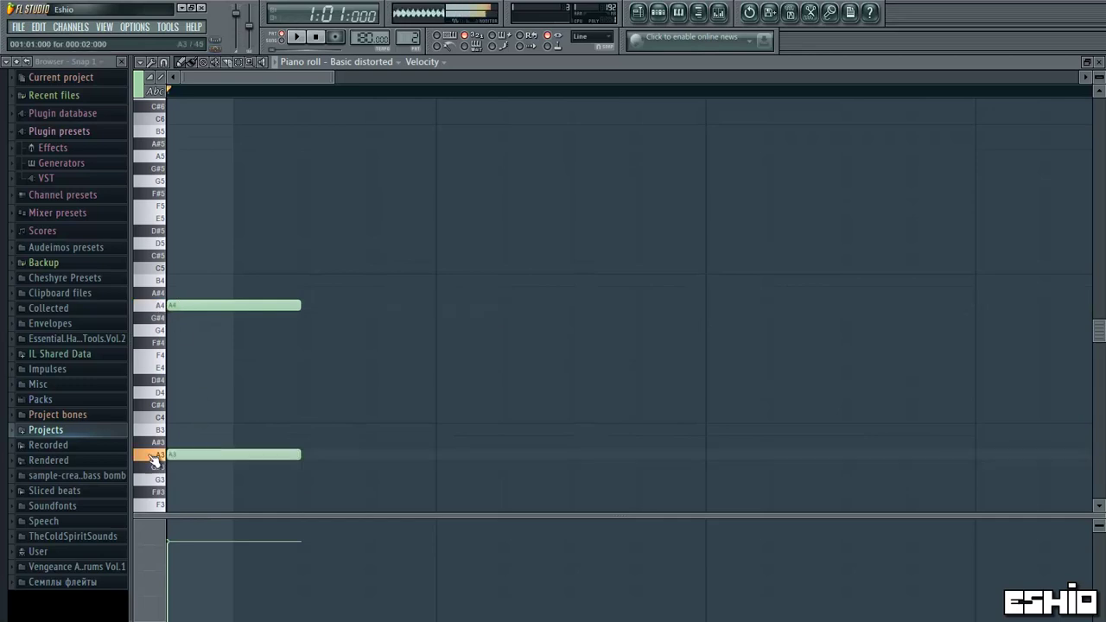
{"action": "left_click", "coordinate": [303, 39]}
{"action": "left_click", "coordinate": [317, 38]}
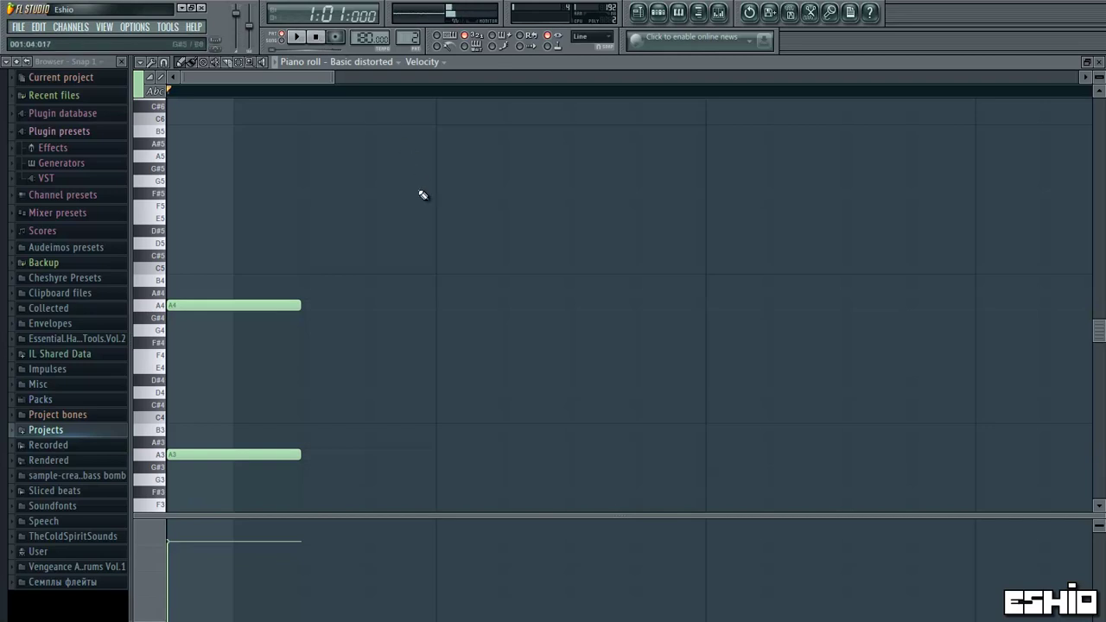
{"action": "left_click", "coordinate": [441, 305]}
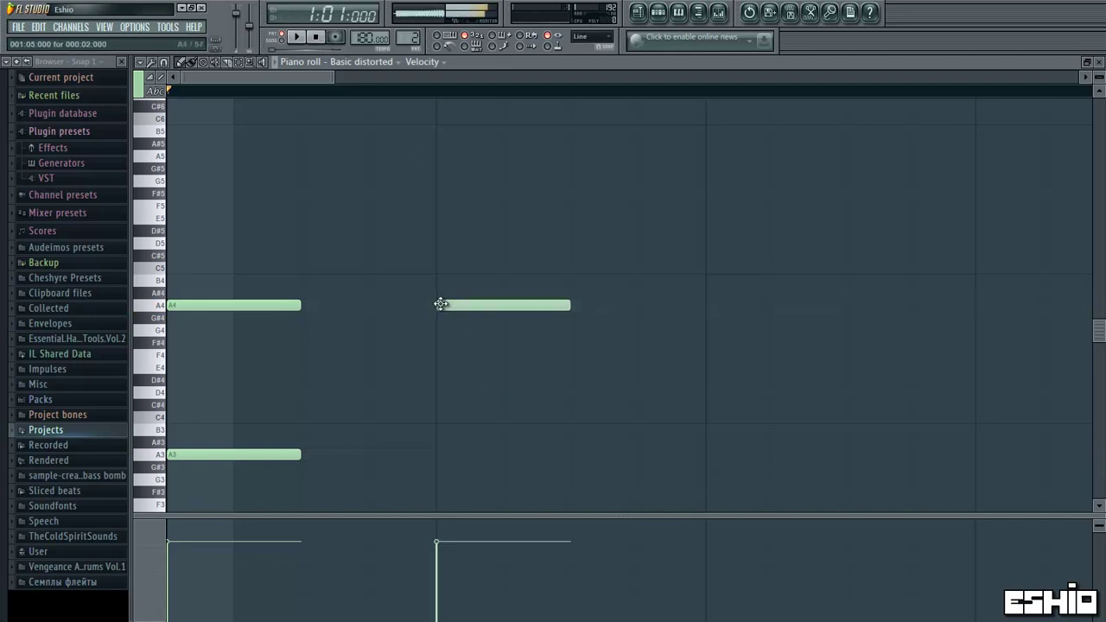
{"action": "left_click", "coordinate": [442, 455]}
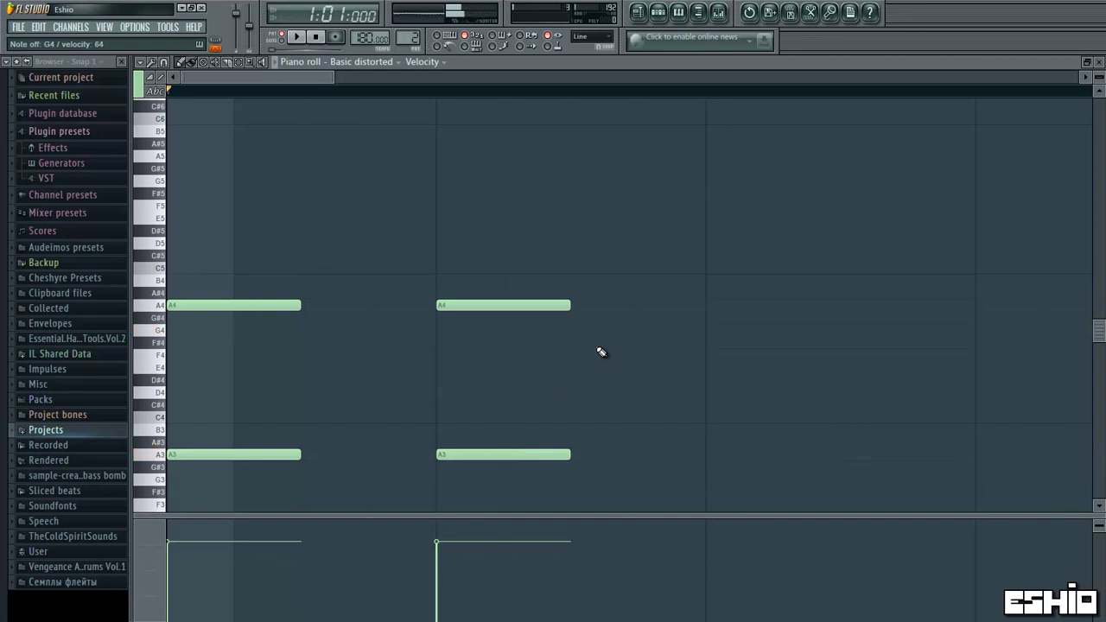
- Add two-step G4 and A3 notes at step 7 and A4 and A3 notes at step 9, and play the melody
{"action": "left_click", "coordinate": [574, 329]}
{"action": "left_click", "coordinate": [573, 456]}
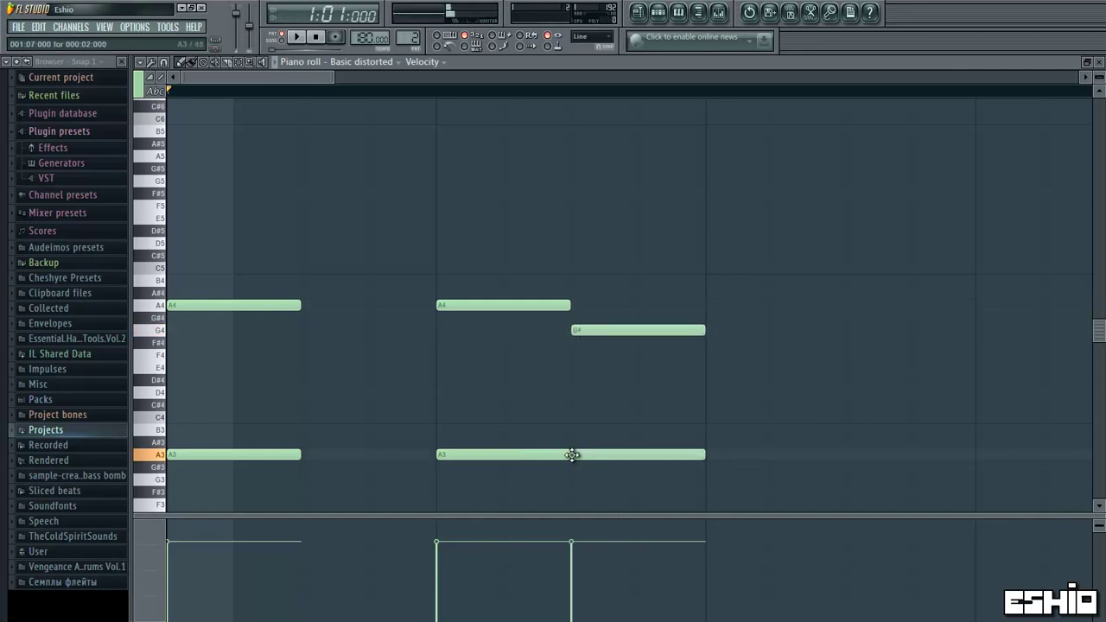
{"action": "left_click", "coordinate": [711, 306]}
{"action": "left_click", "coordinate": [714, 456]}
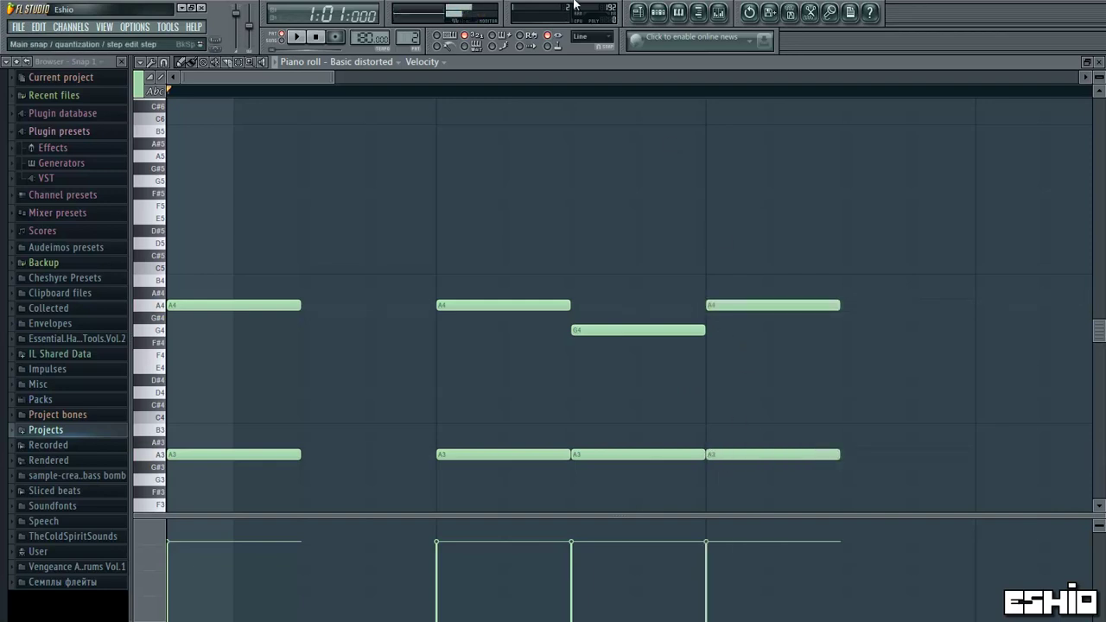
{"action": "left_click", "coordinate": [298, 37]}
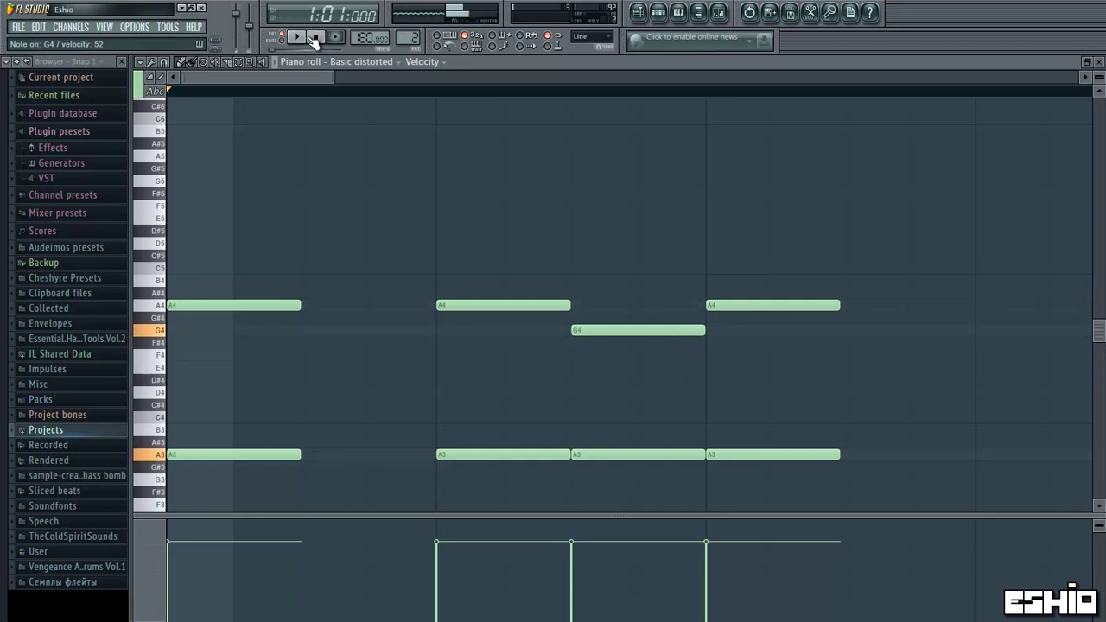
- Add G4 and A3 notes at step 11 and E4 and A3 notes at step 13, and play the melody
{"action": "left_click", "coordinate": [844, 329]}
{"action": "left_click", "coordinate": [845, 454]}
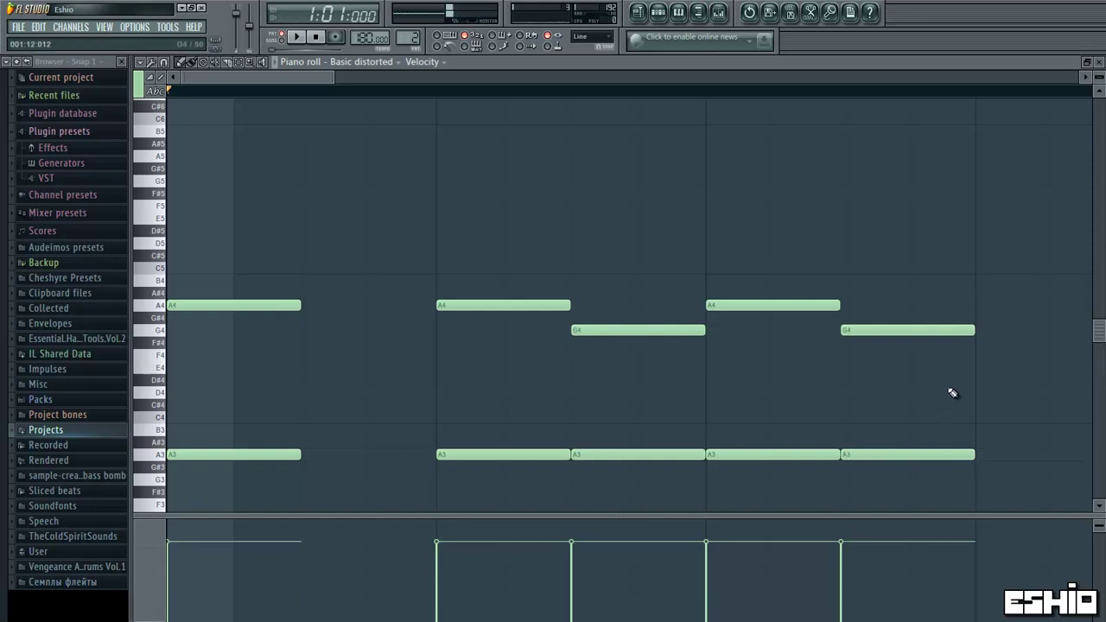
{"action": "left_click", "coordinate": [980, 367]}
{"action": "left_click", "coordinate": [980, 454]}
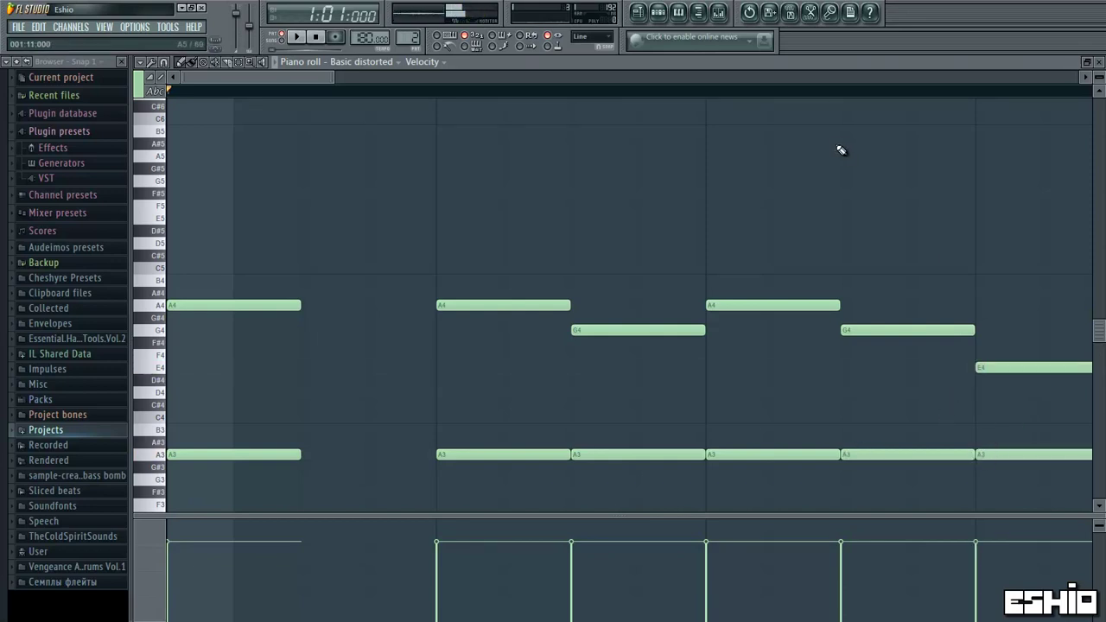
{"action": "left_click", "coordinate": [298, 38]}
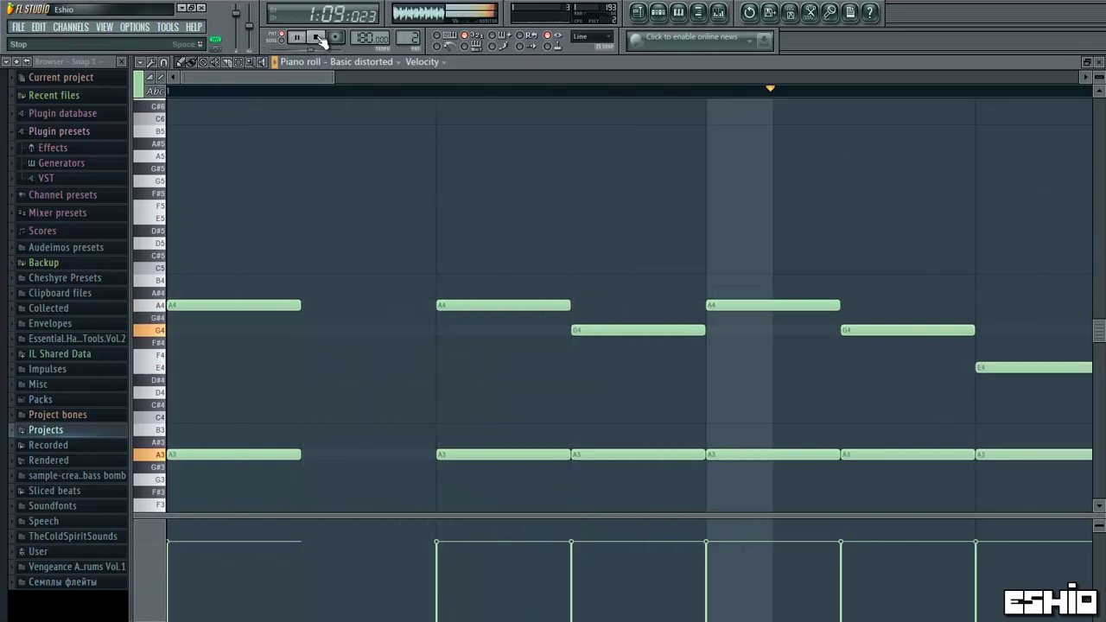
{"action": "left_click_drag", "start_coordinate": [300, 64], "coordinate": [223, 81]}
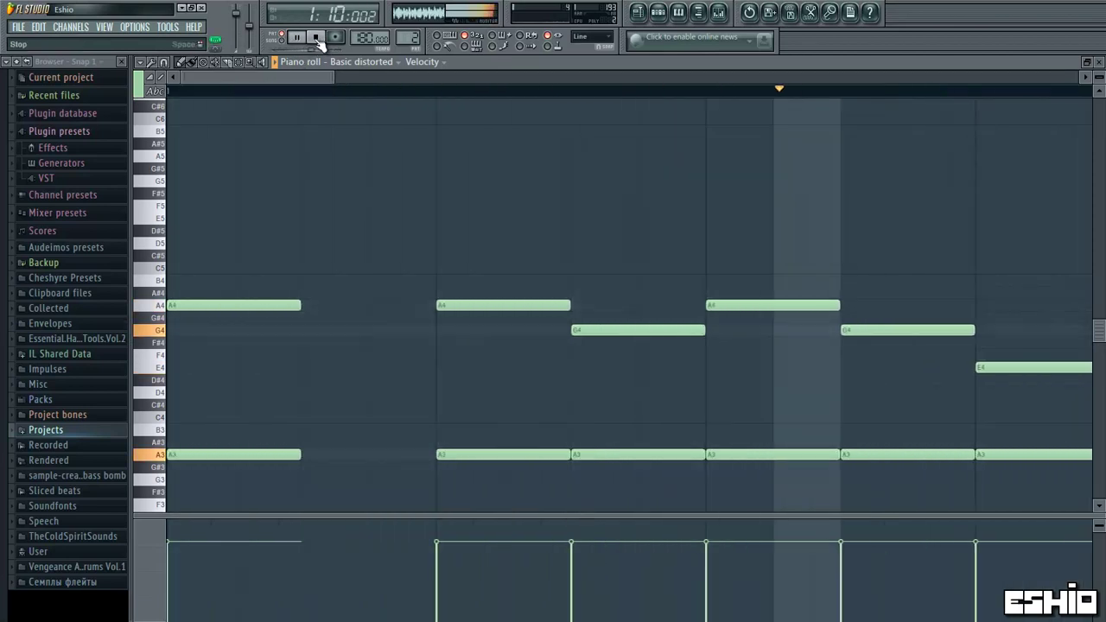
- Select the one-bar melody and duplicate it three times to fill bars 2 to 4 of the piano roll
{"action": "key", "text": "space"}
{"action": "scroll", "coordinate": [540, 284], "scroll_direction": "down", "scroll_amount": 4, "text": "ctrl"}
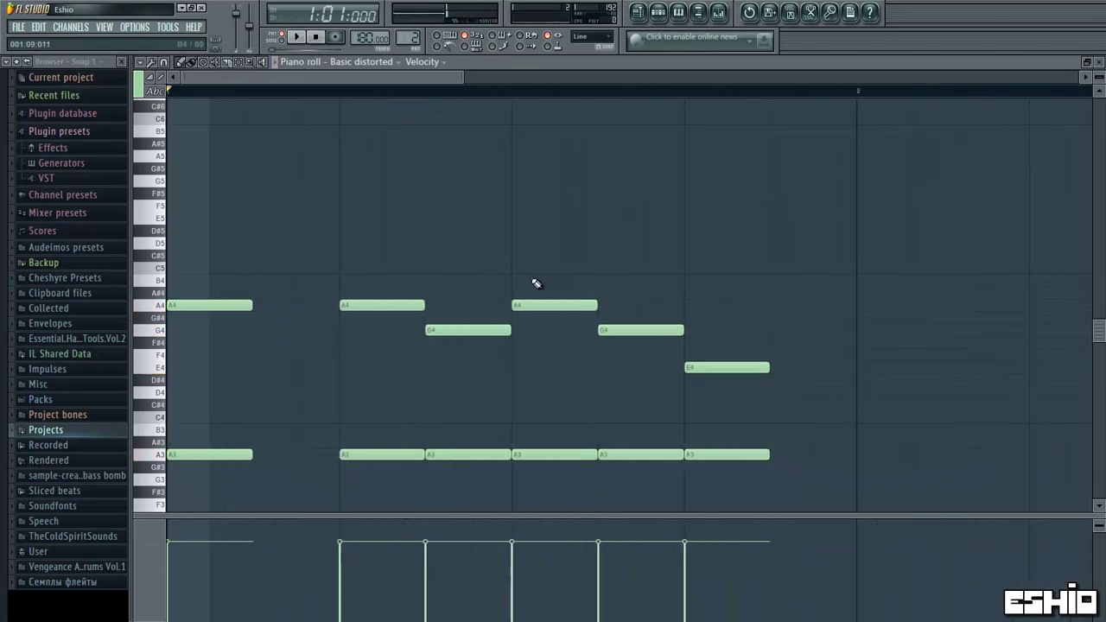
{"action": "left_click", "coordinate": [570, 194]}
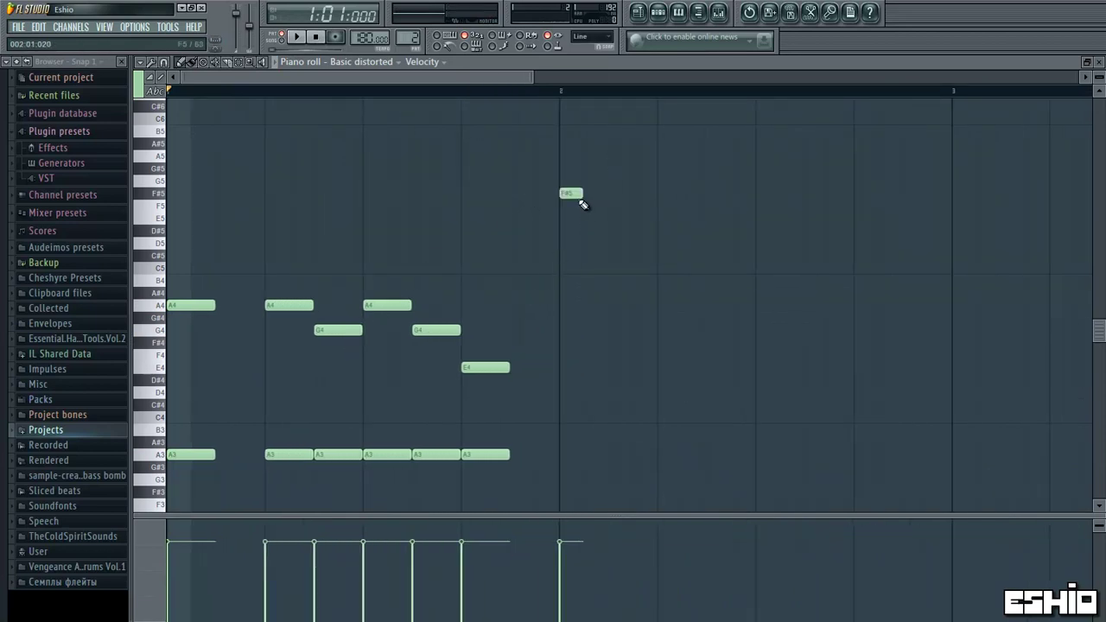
{"action": "right_click", "coordinate": [577, 195]}
{"action": "left_click_drag", "start_coordinate": [499, 188], "coordinate": [169, 494]}
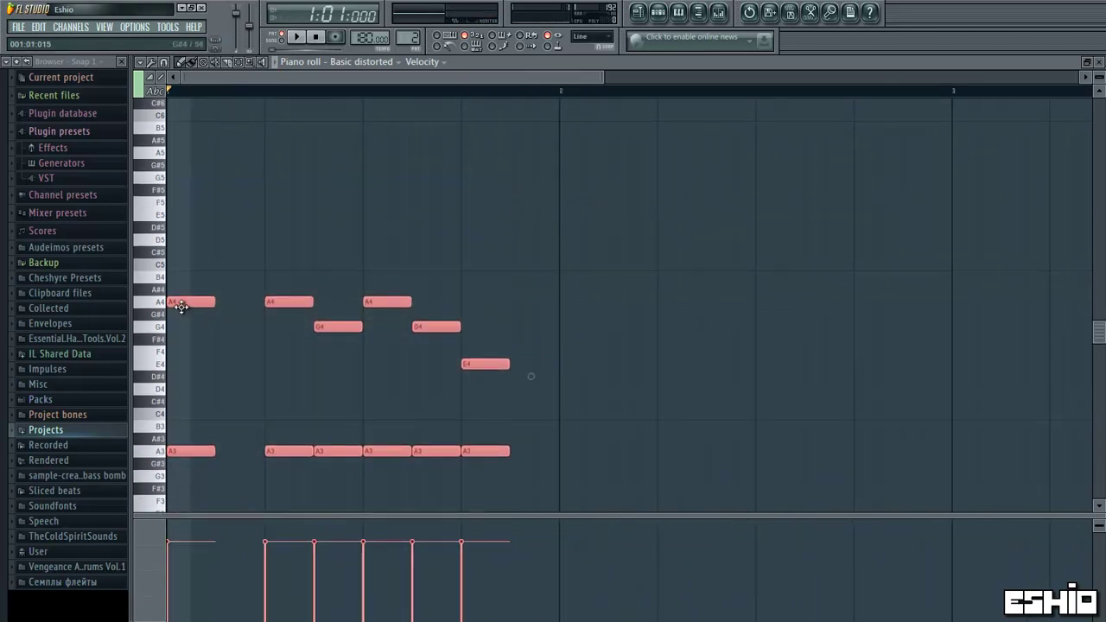
{"action": "key", "text": "ctrl+b"}
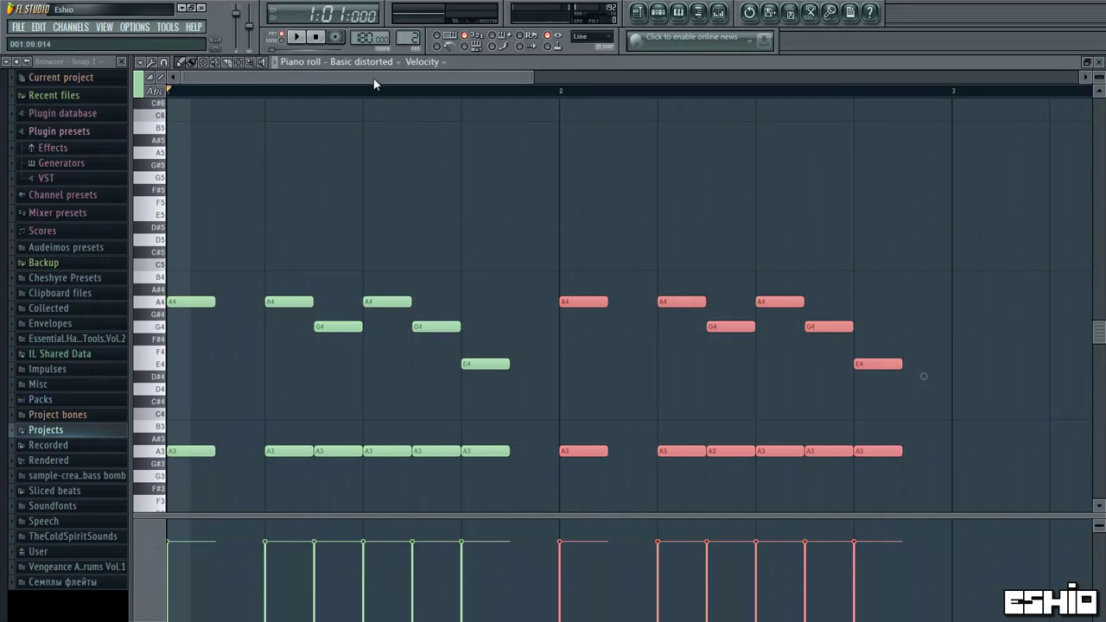
{"action": "left_click_drag", "start_coordinate": [374, 79], "coordinate": [465, 85]}
{"action": "key", "text": "ctrl+b"}
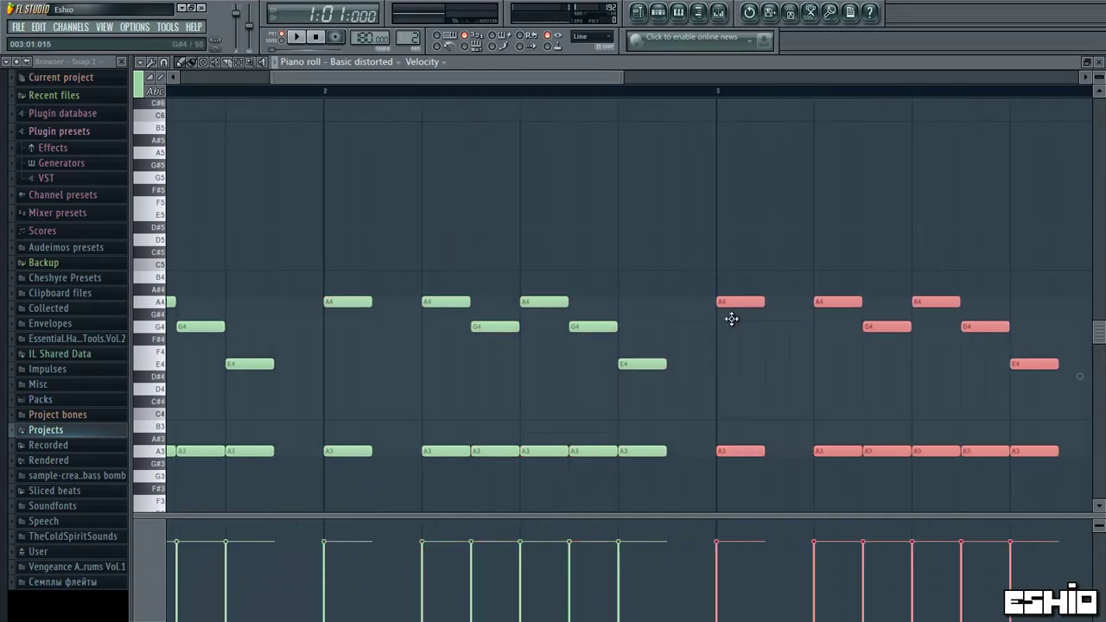
{"action": "left_click_drag", "start_coordinate": [400, 78], "coordinate": [499, 81]}
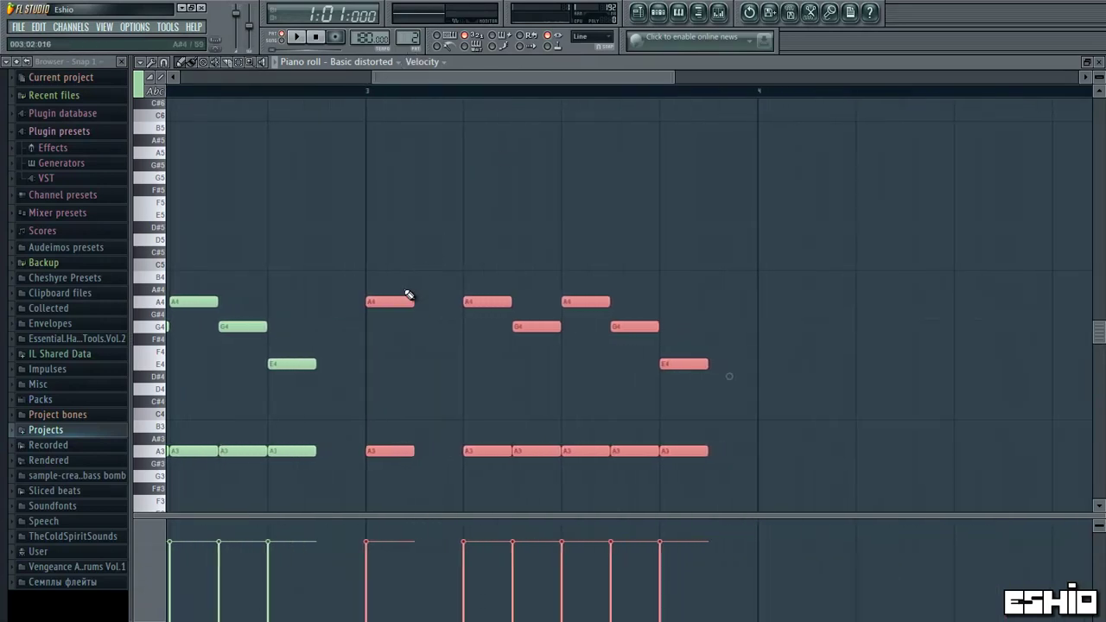
{"action": "key", "text": "ctrl+b"}
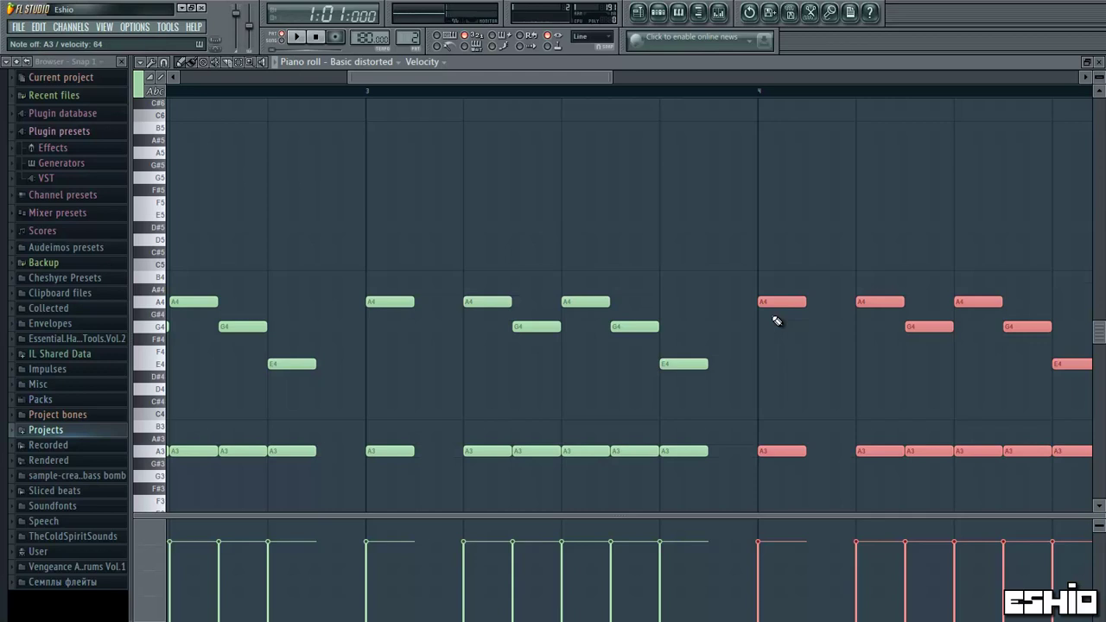
- Copy the bar 4 notes to bar 5, transpose the copy to start on G4 and G3, and repeat that bar through bar 8
{"action": "left_click_drag", "start_coordinate": [421, 77], "coordinate": [530, 102]}
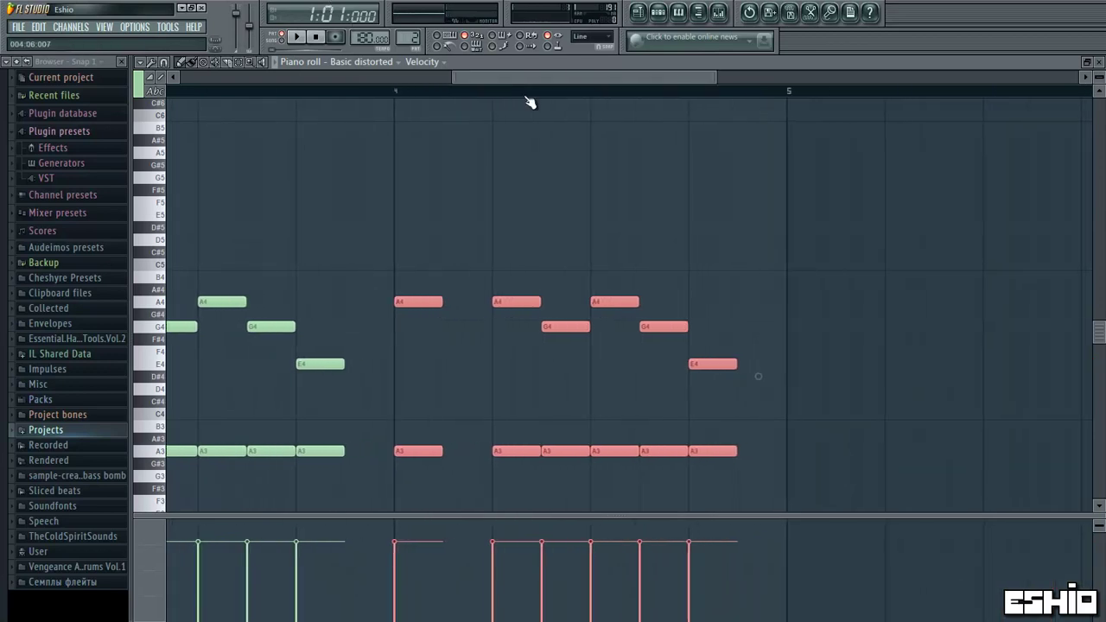
{"action": "left_click_drag", "start_coordinate": [415, 301], "coordinate": [814, 400]}
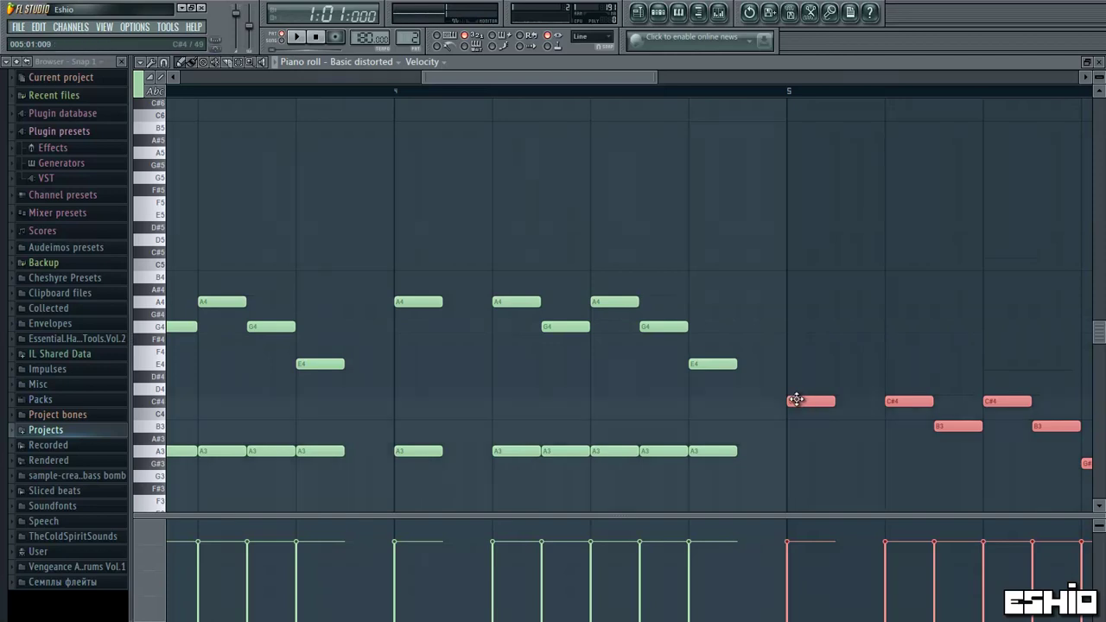
{"action": "left_click_drag", "start_coordinate": [796, 400], "coordinate": [798, 337]}
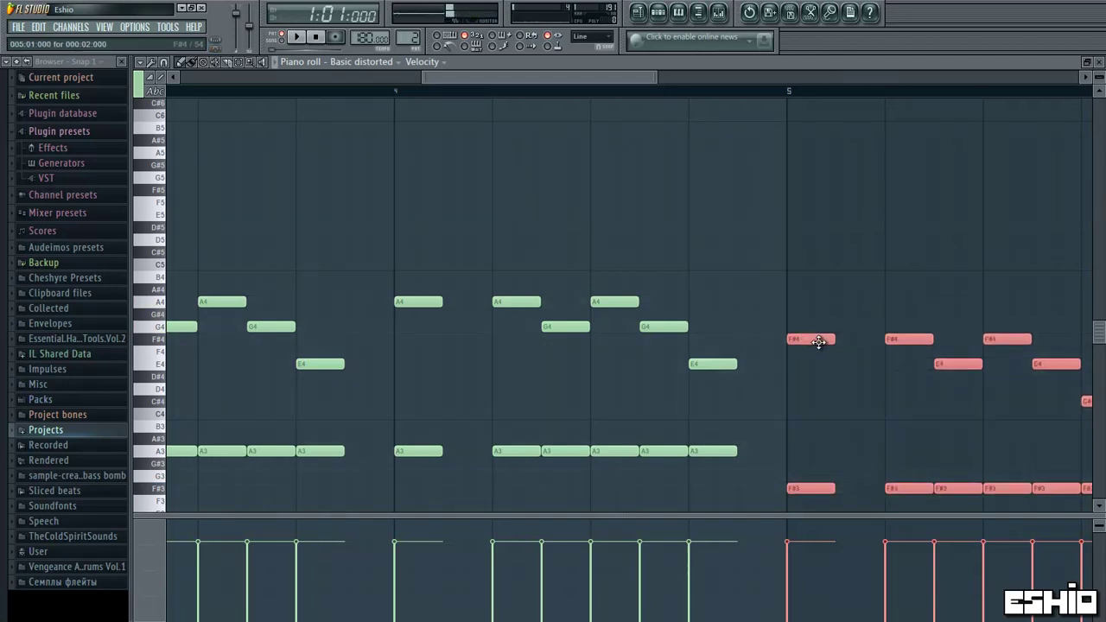
{"action": "left_click_drag", "start_coordinate": [796, 329], "coordinate": [803, 313]}
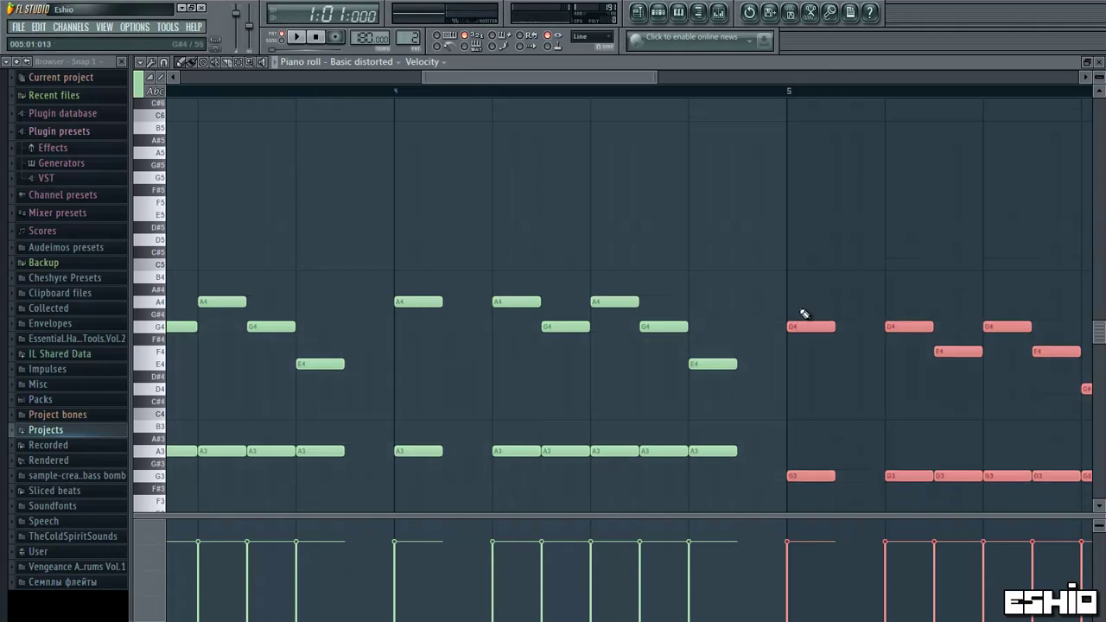
{"action": "left_click", "coordinate": [296, 36]}
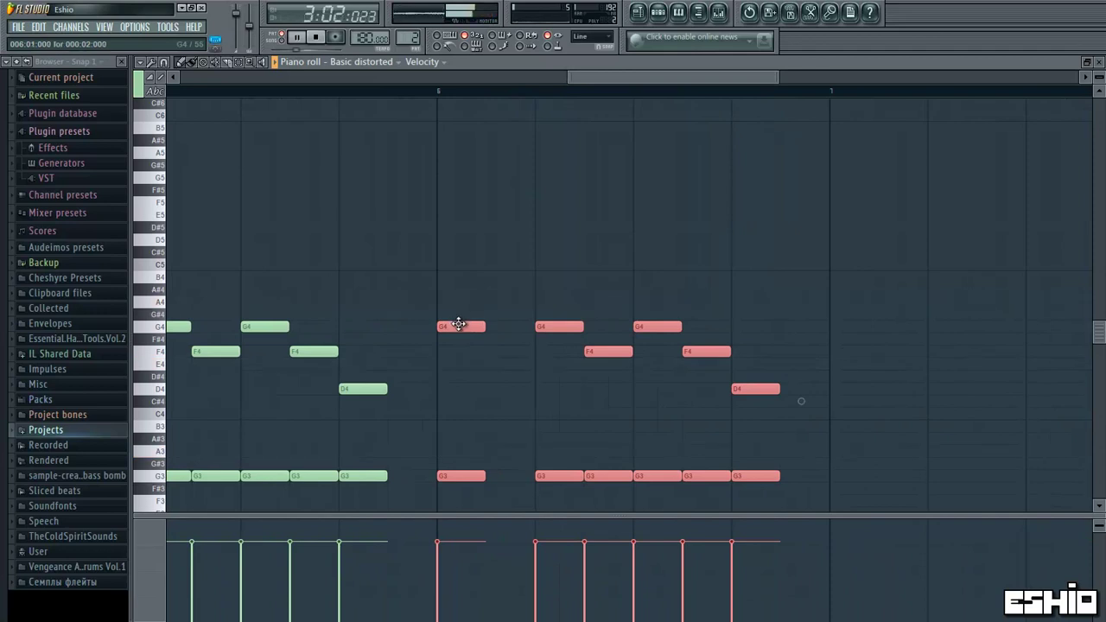
{"action": "key", "text": "ctrl+b"}
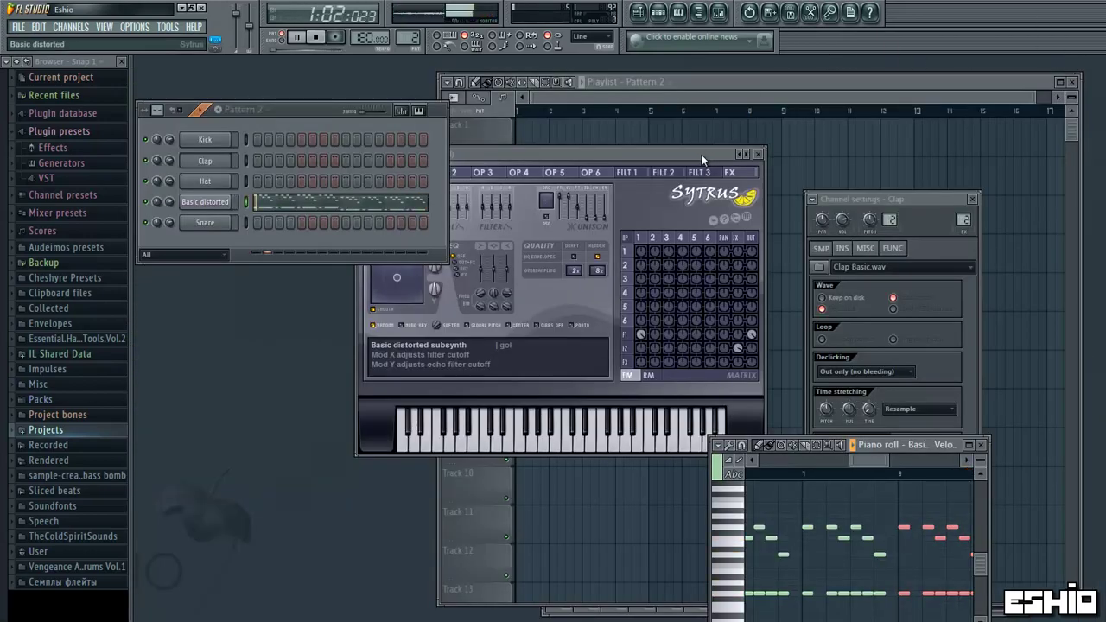
- Place Pattern 1 clips back to back on Track 1 of the playlist from bar 1 through bar 8
{"action": "left_click", "coordinate": [689, 80]}
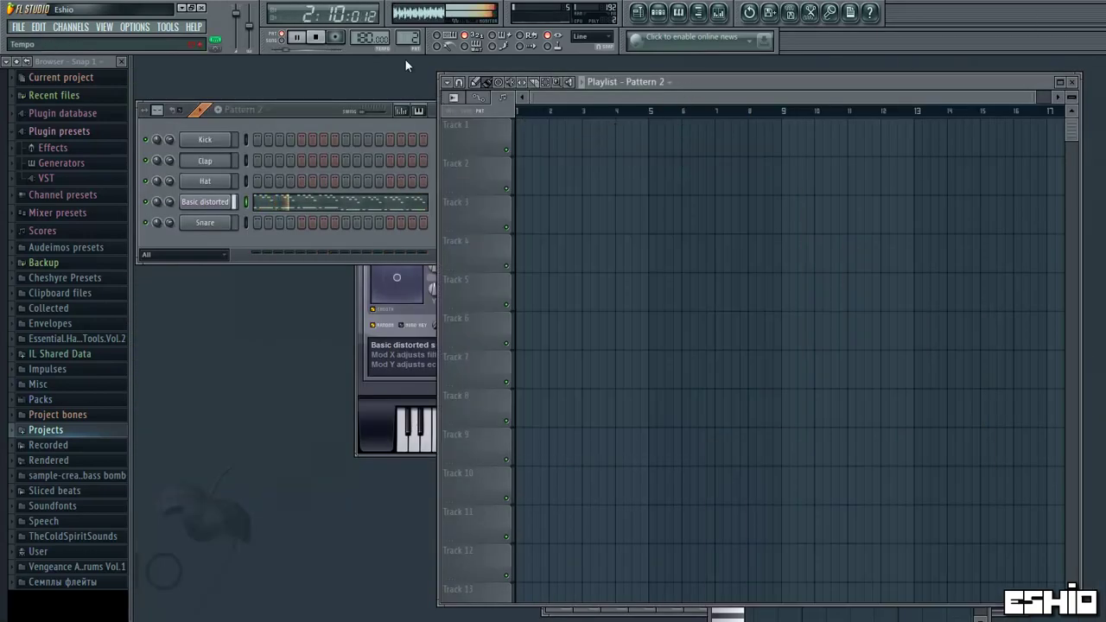
{"action": "scroll", "coordinate": [410, 39], "scroll_direction": "down", "scroll_amount": 1}
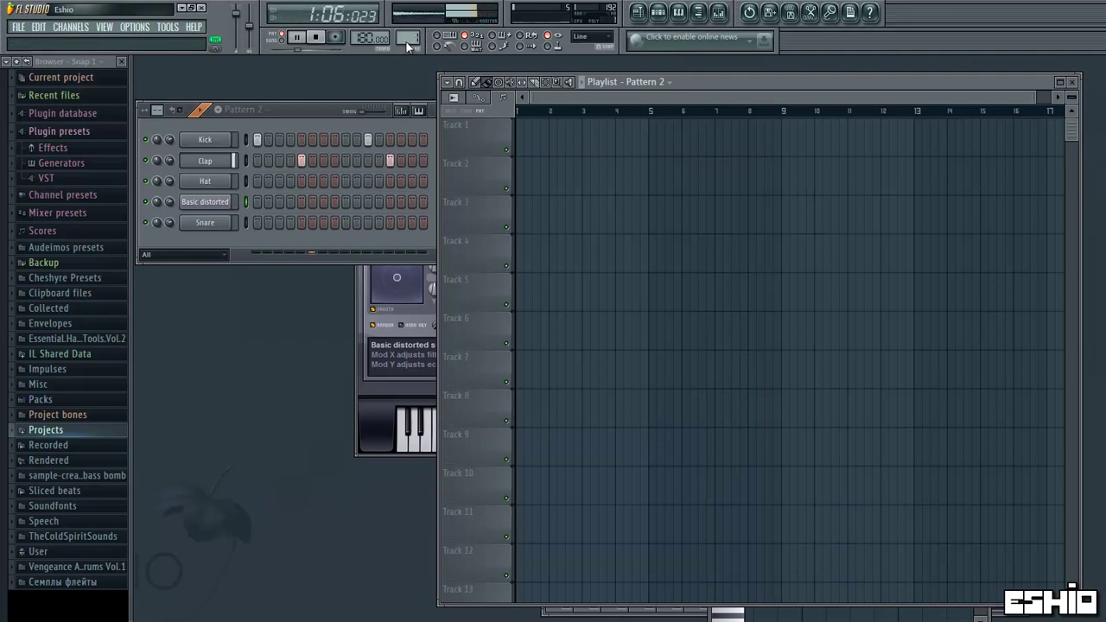
{"action": "left_click", "coordinate": [536, 141]}
{"action": "left_click_drag", "start_coordinate": [548, 141], "coordinate": [760, 142]}
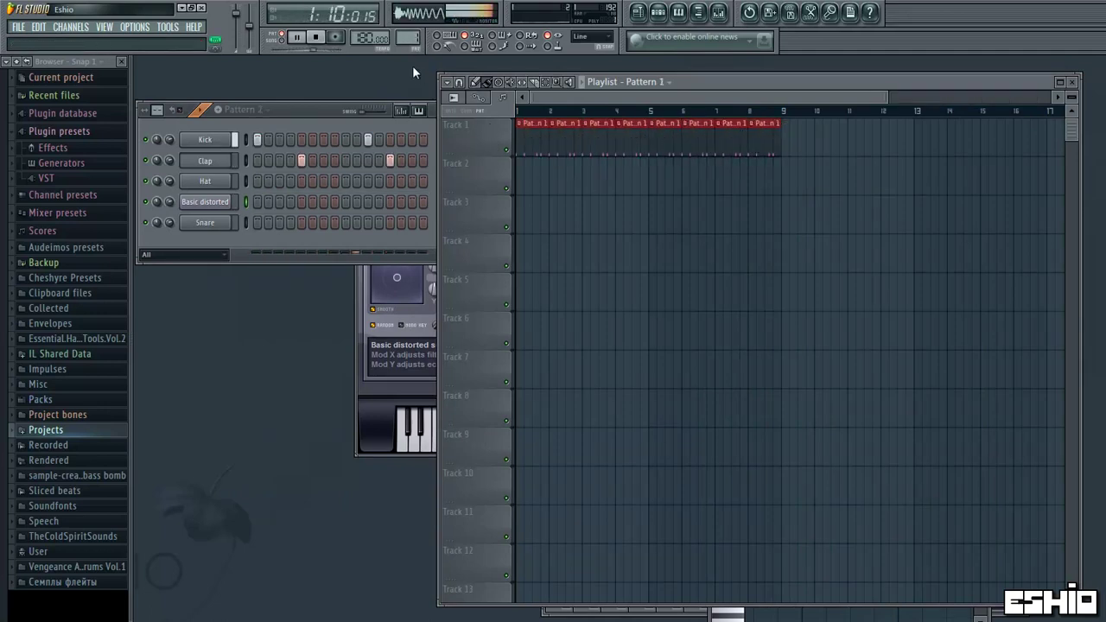
- Place the eight-bar Pattern 2 clip on Track 2 at bar 1 and play the arrangement in song mode
{"action": "scroll", "coordinate": [409, 39], "scroll_direction": "up", "scroll_amount": 1}
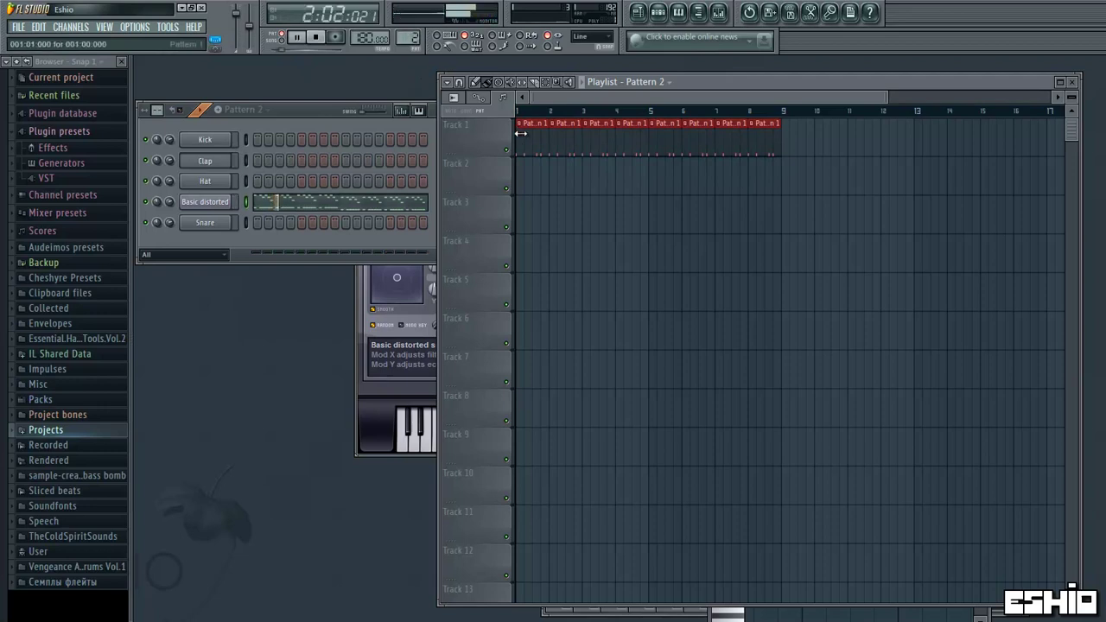
{"action": "left_click", "coordinate": [529, 174]}
{"action": "left_click_drag", "start_coordinate": [529, 173], "coordinate": [520, 174]}
{"action": "left_click", "coordinate": [284, 41]}
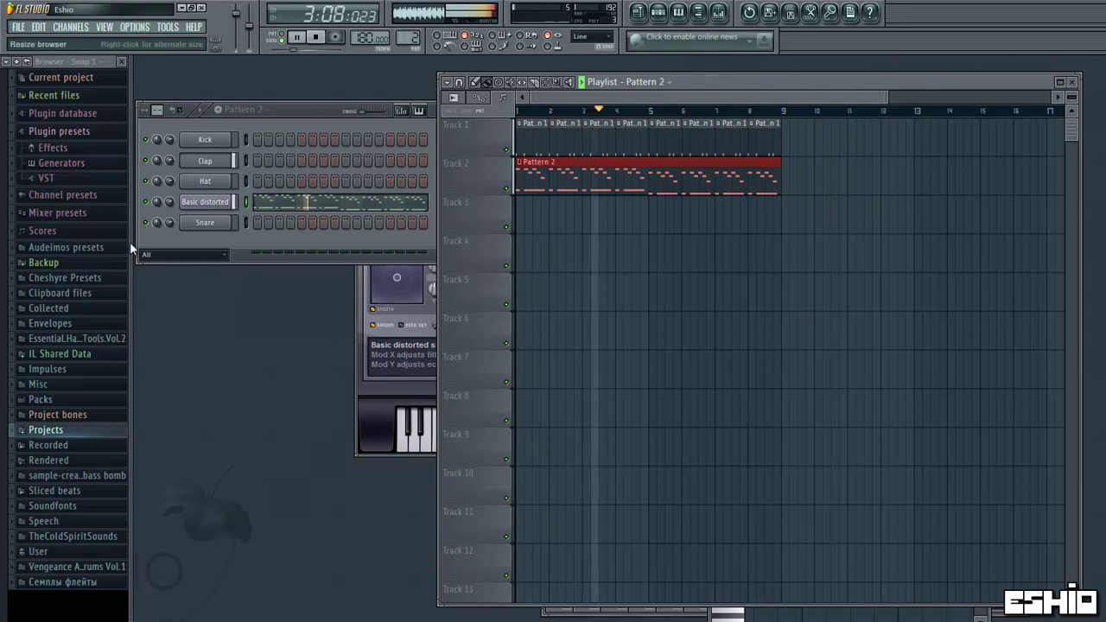
- Shift the Basic distorted Sytrus modulation point down and slightly left of centre
{"action": "left_click_drag", "start_coordinate": [404, 282], "coordinate": [345, 308]}
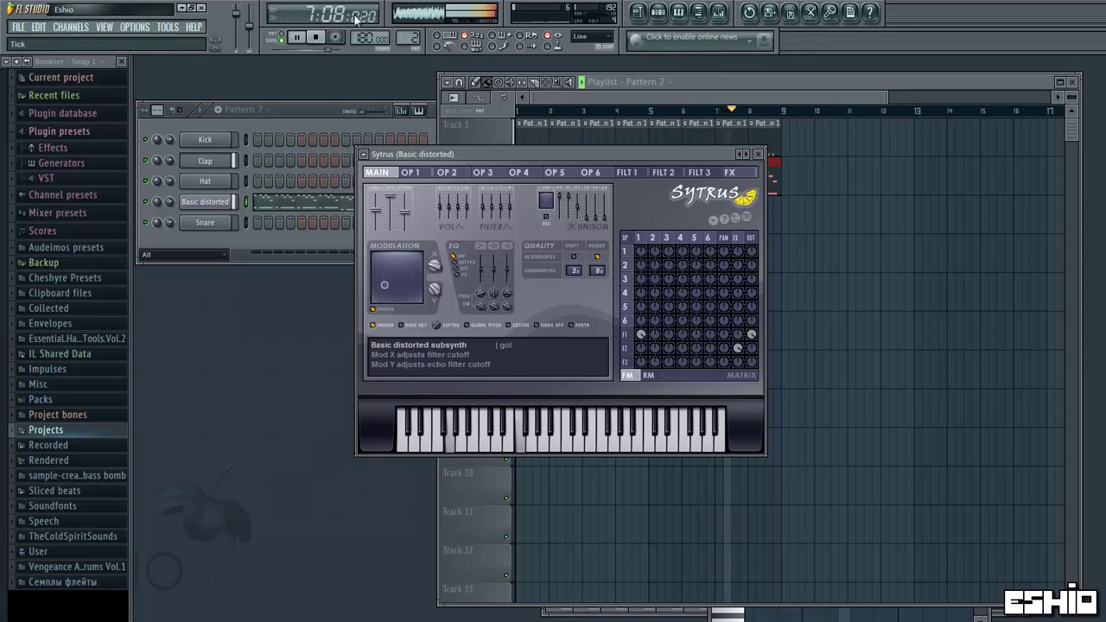
- Add Soundgoodizer to the first effect slot of the Master mixer track, and close the effect, mixer and Sytrus windows
{"action": "key", "text": "F9"}
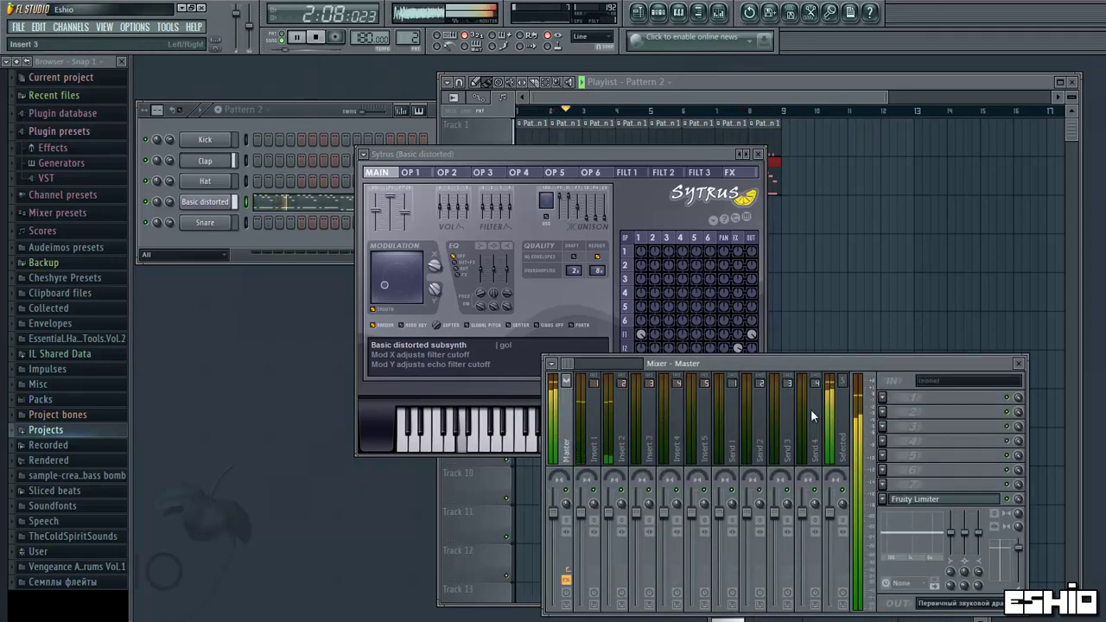
{"action": "left_click", "coordinate": [885, 396]}
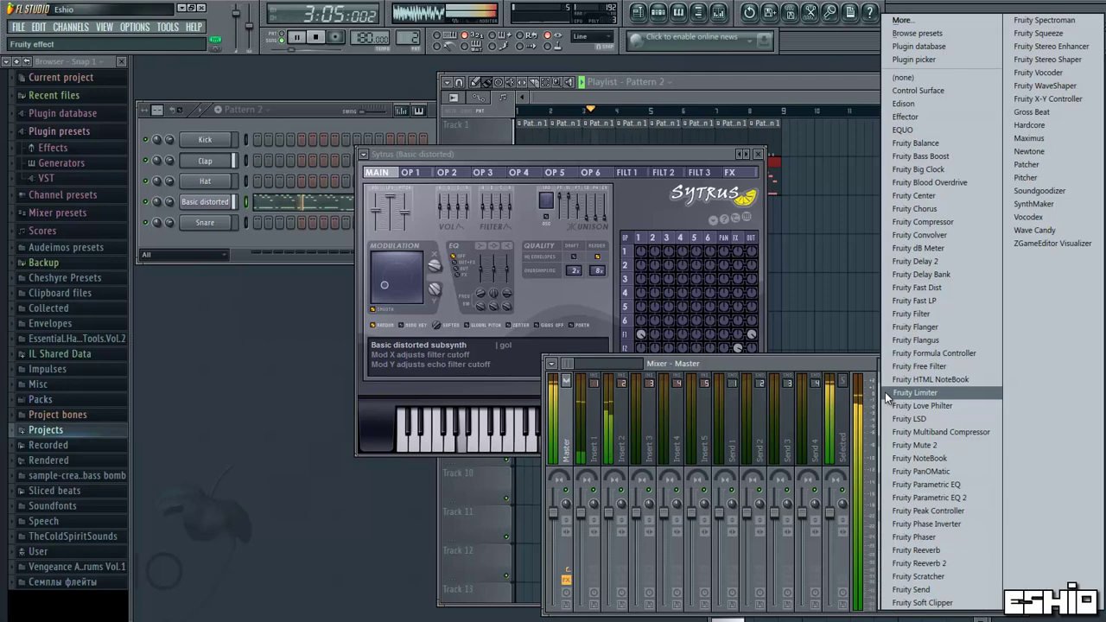
{"action": "left_click", "coordinate": [1044, 193]}
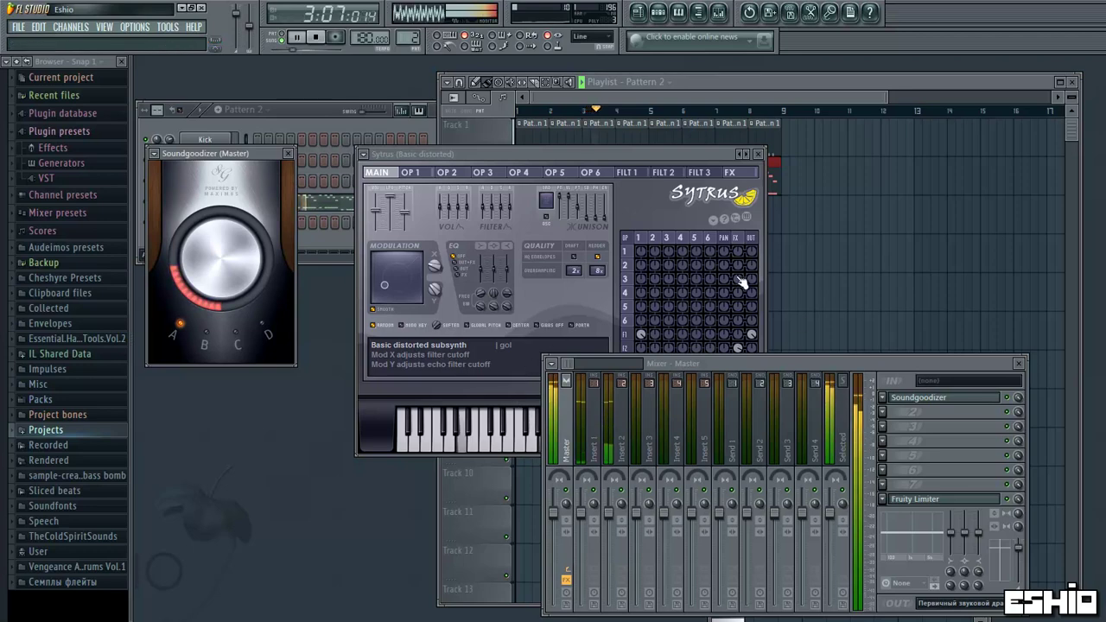
{"action": "left_click", "coordinate": [290, 154]}
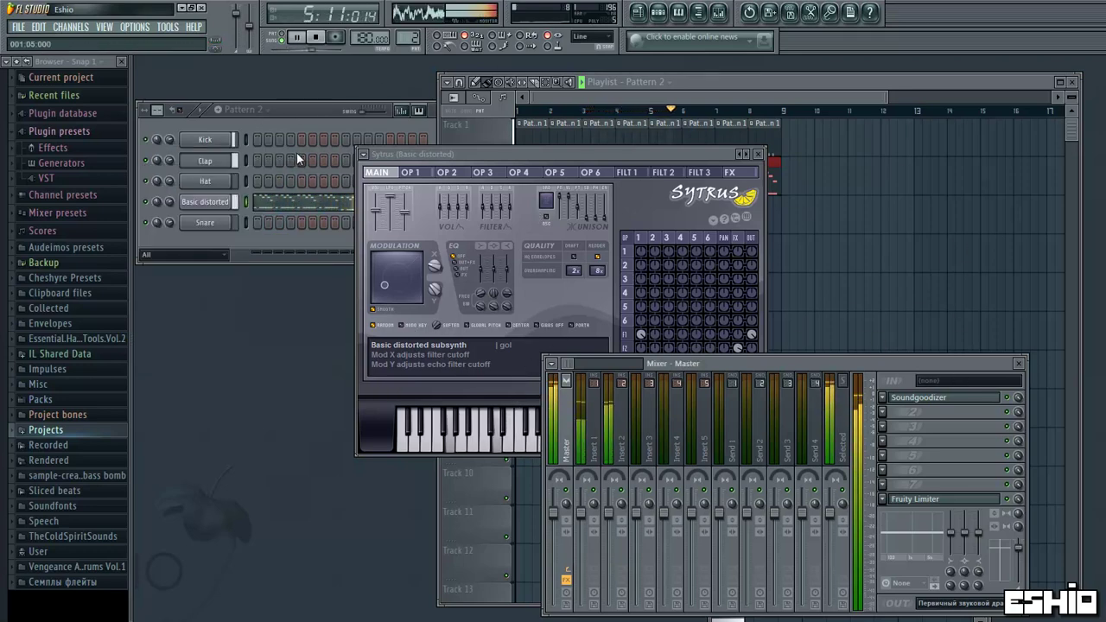
{"action": "left_click", "coordinate": [1019, 363]}
{"action": "left_click_drag", "start_coordinate": [673, 154], "coordinate": [929, 195]}
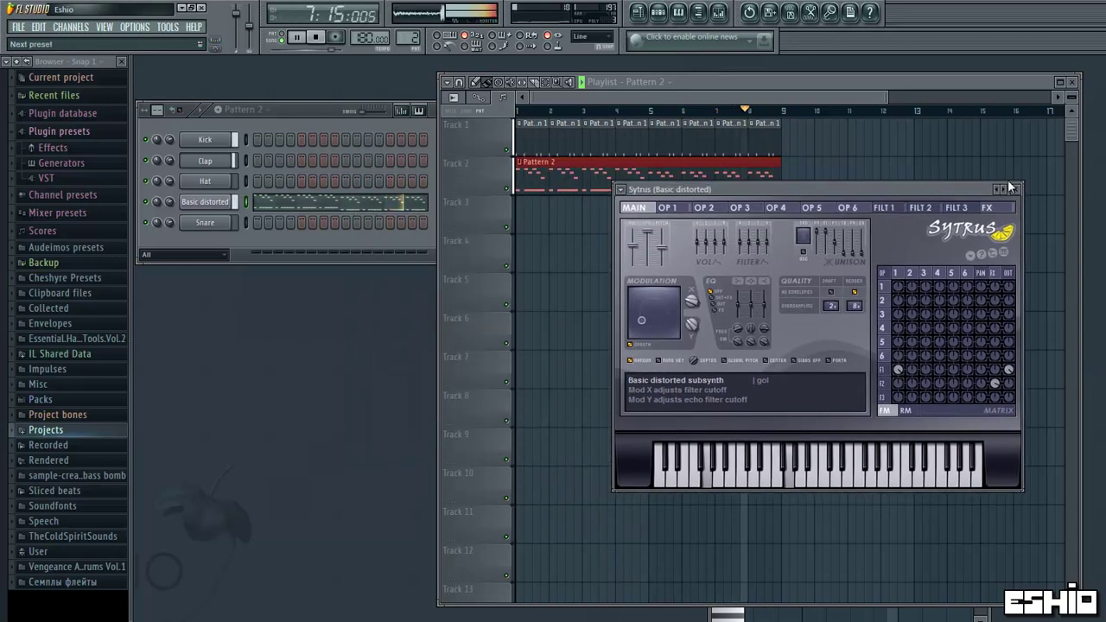
{"action": "left_click", "coordinate": [1009, 189]}
- Insert a new Sytrus channel above Basic distorted in the channel list
{"action": "right_click", "coordinate": [205, 202]}
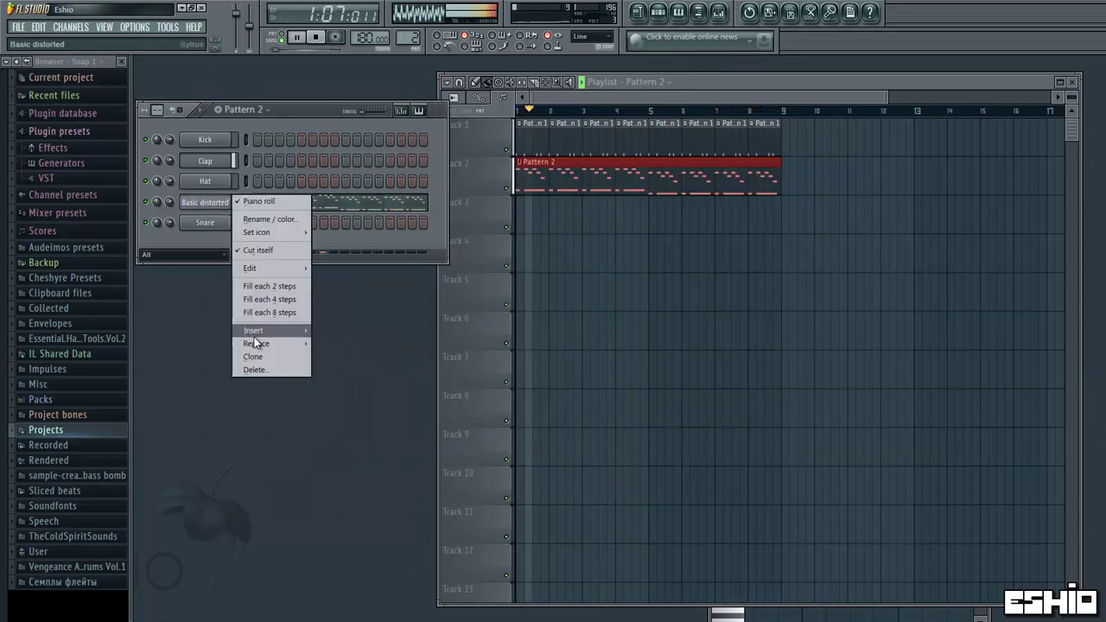
{"action": "mouse_move", "coordinate": [254, 333]}
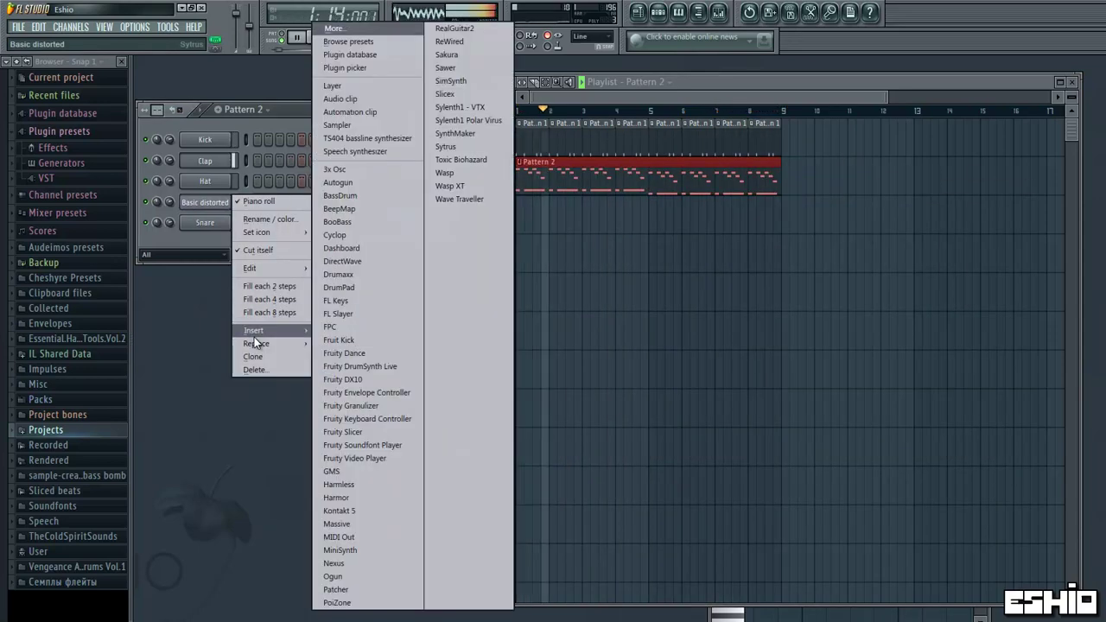
{"action": "left_click", "coordinate": [450, 146]}
- Load the Hypersaw heaven preset from the Synth string category into the new Sytrus, stop playback and audition the sound
{"action": "left_click", "coordinate": [186, 186]}
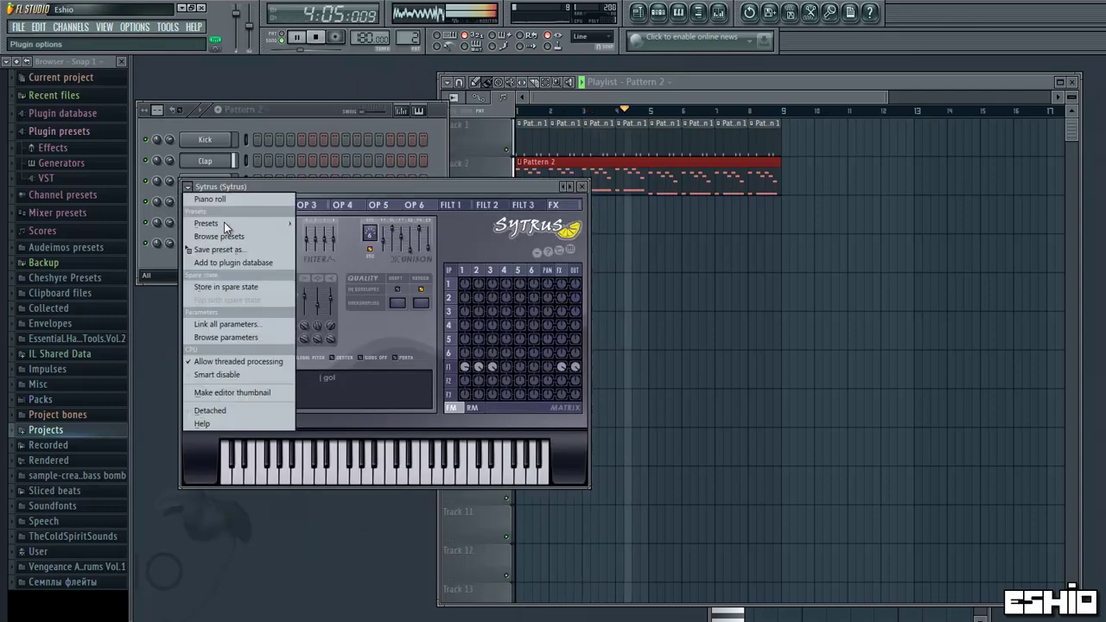
{"action": "mouse_move", "coordinate": [224, 222]}
{"action": "mouse_move", "coordinate": [337, 449]}
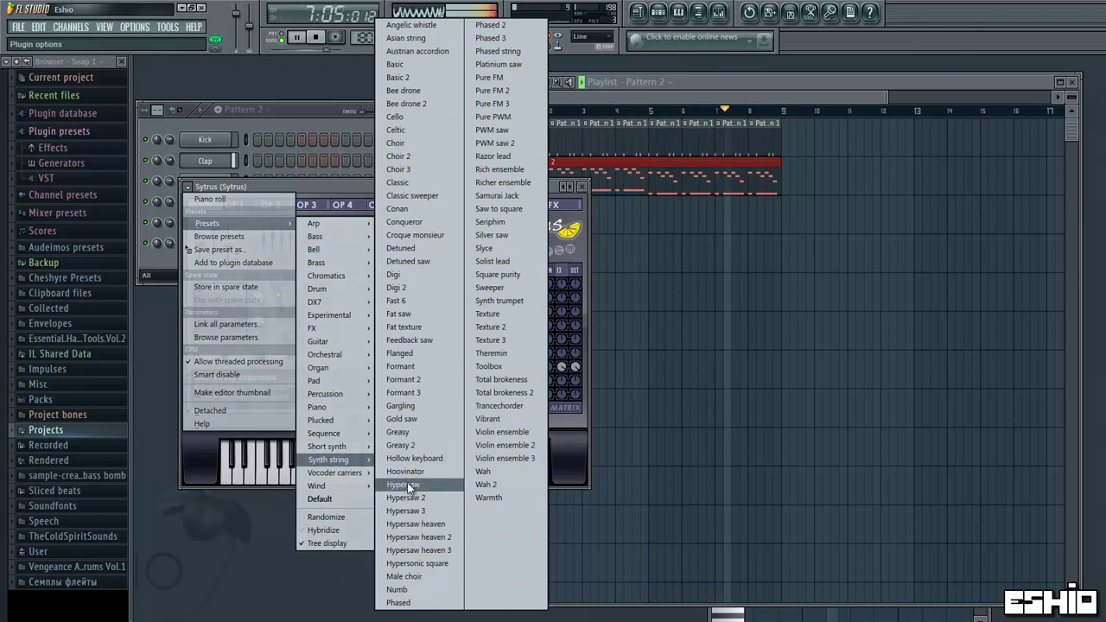
{"action": "left_click", "coordinate": [414, 525]}
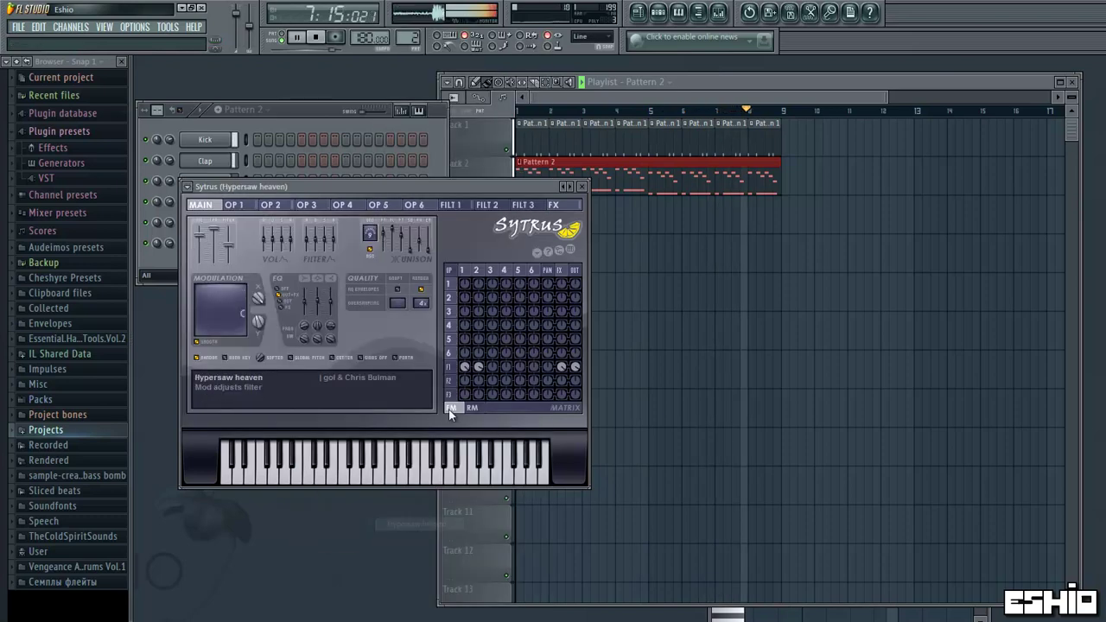
{"action": "left_click", "coordinate": [315, 37]}
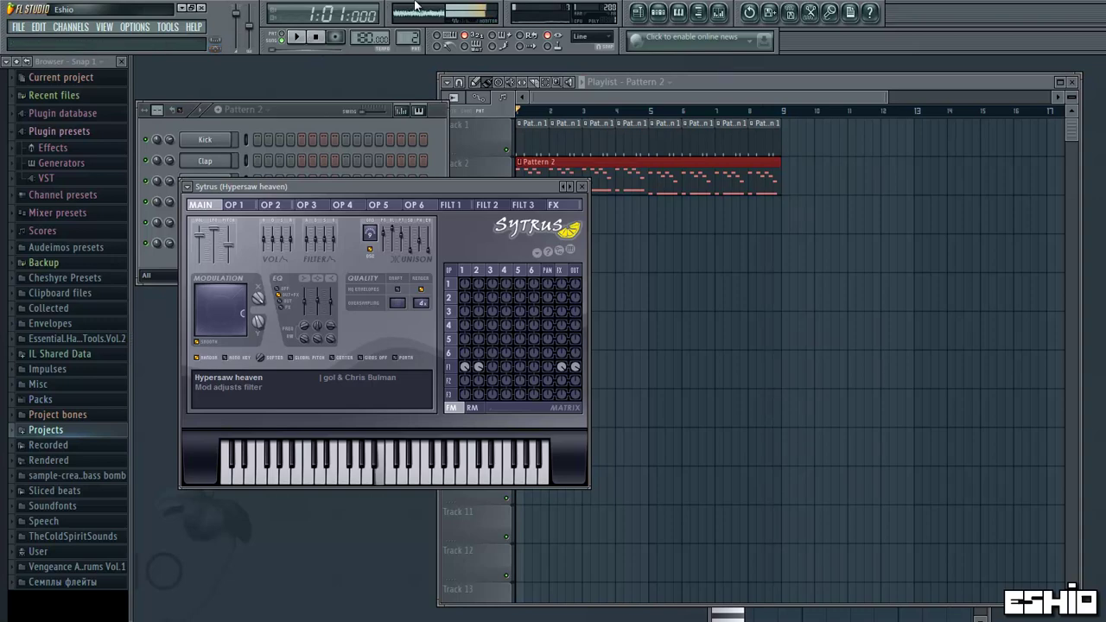
{"action": "key", "text": "comma"}
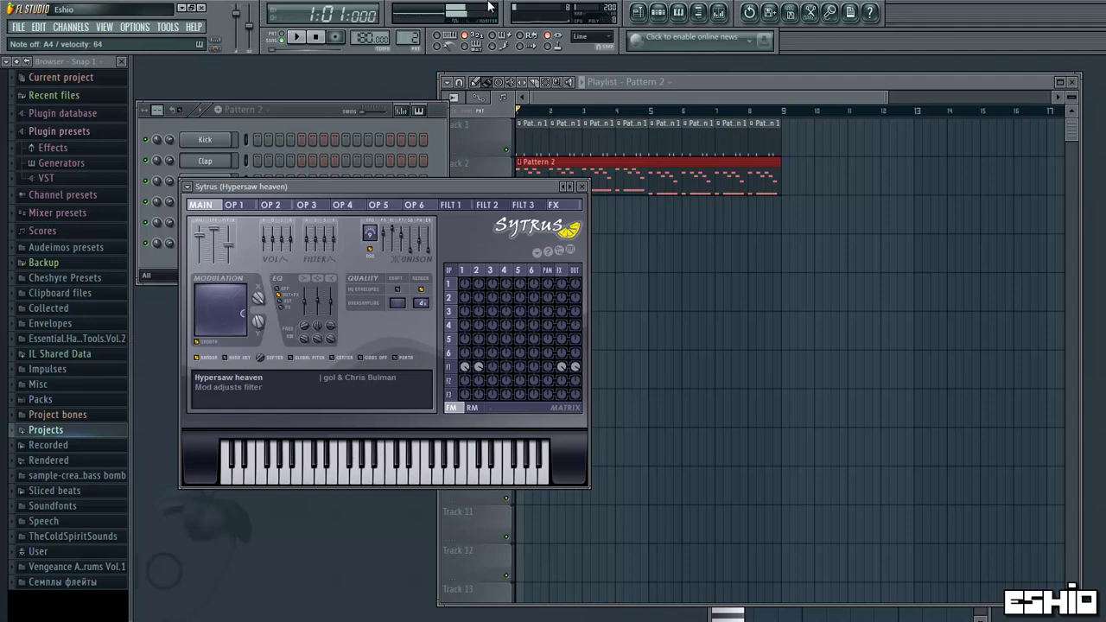
- Switch to Pattern 3 and open the Hypersaw heaven channel's piano roll maximised
{"action": "left_click_drag", "start_coordinate": [346, 185], "coordinate": [571, 205]}
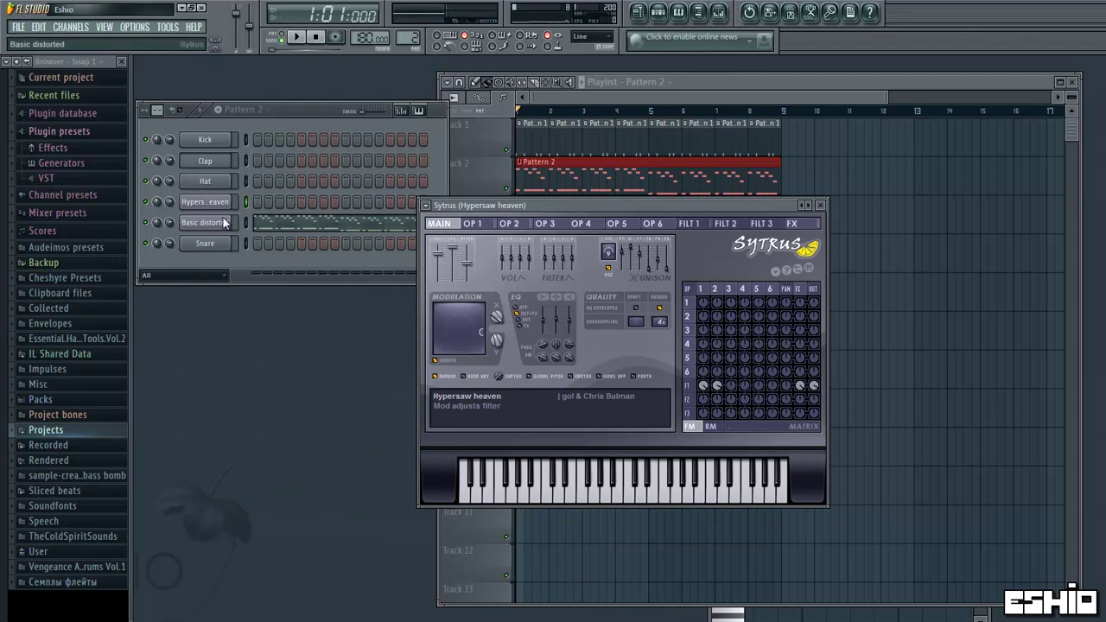
{"action": "scroll", "coordinate": [409, 40], "scroll_direction": "up", "scroll_amount": 1}
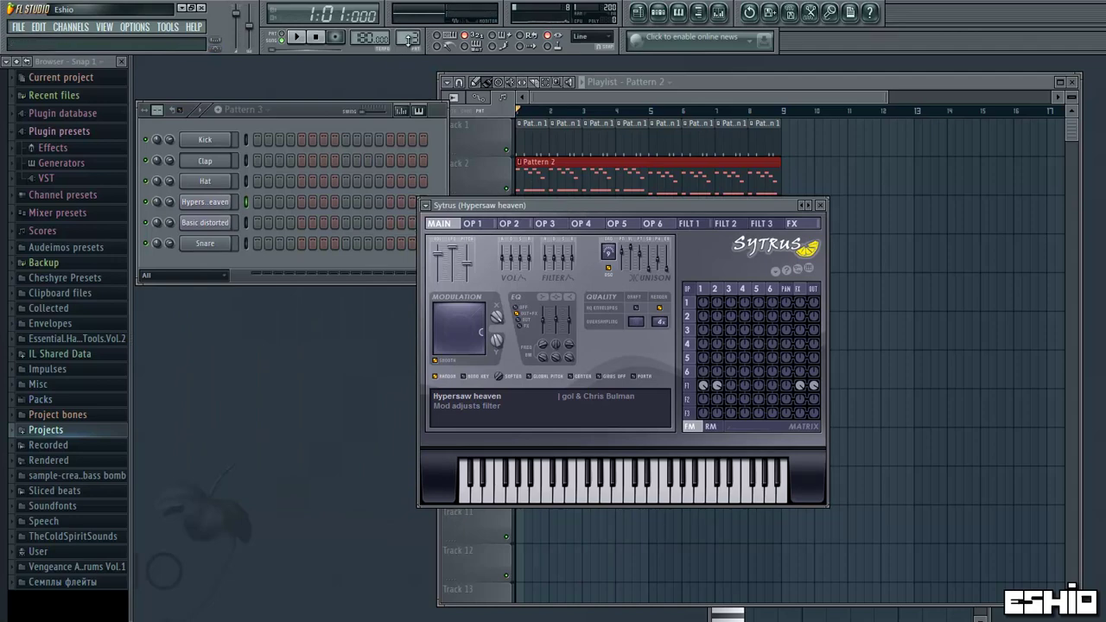
{"action": "right_click", "coordinate": [200, 207]}
{"action": "left_click", "coordinate": [255, 197]}
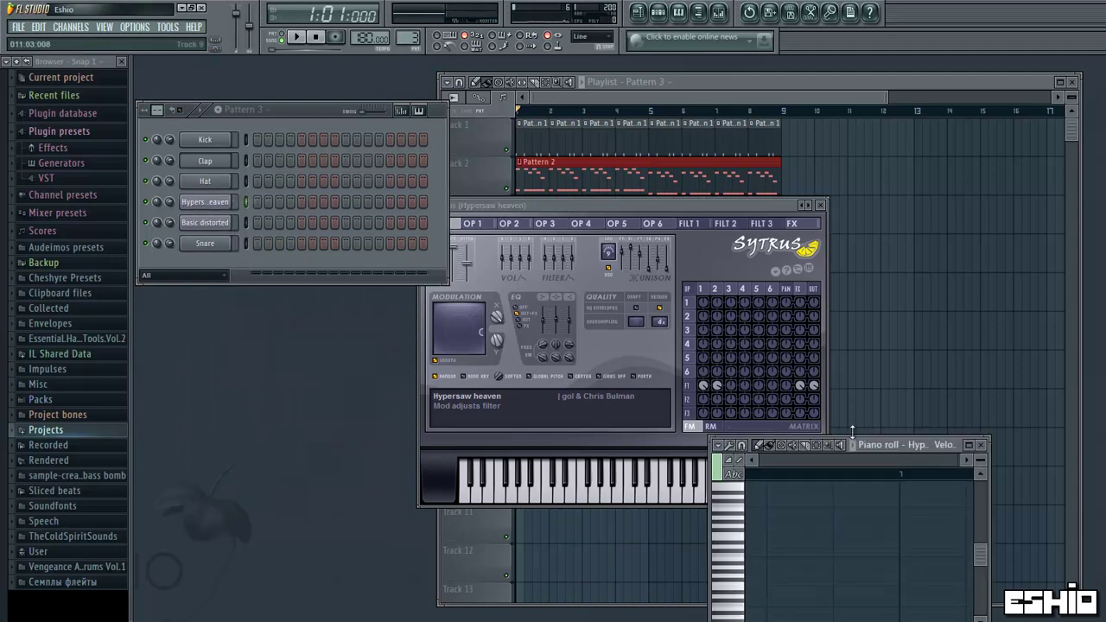
{"action": "left_click", "coordinate": [969, 445]}
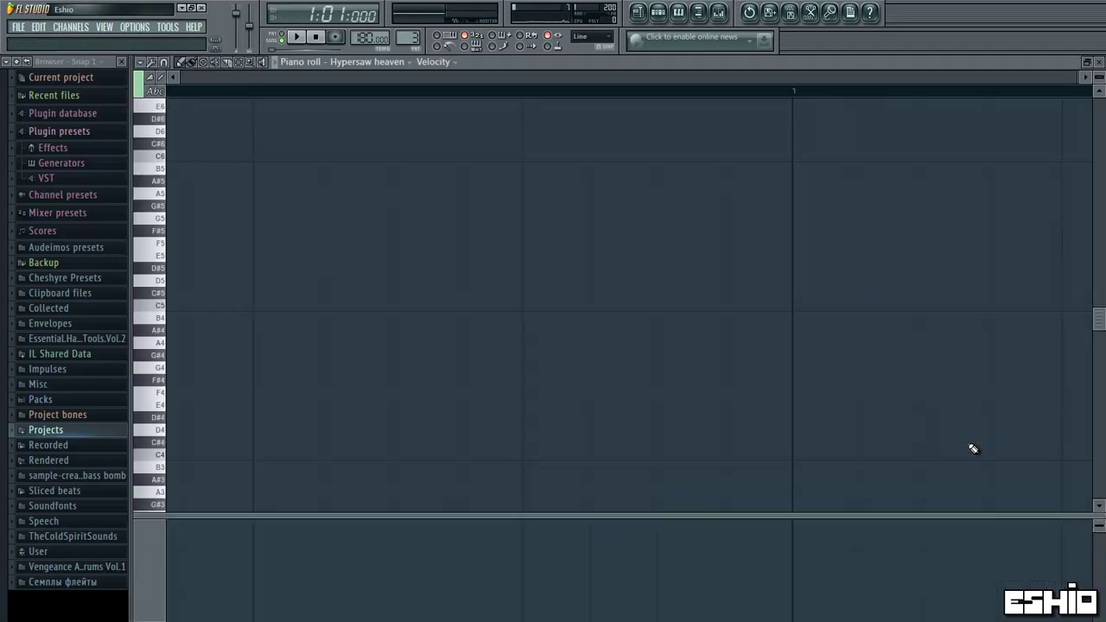
- Place an A4 note at the start of bar 1 with an A3 note directly after it, and audition the pattern
{"action": "left_click", "coordinate": [178, 343]}
{"action": "right_click", "coordinate": [236, 343]}
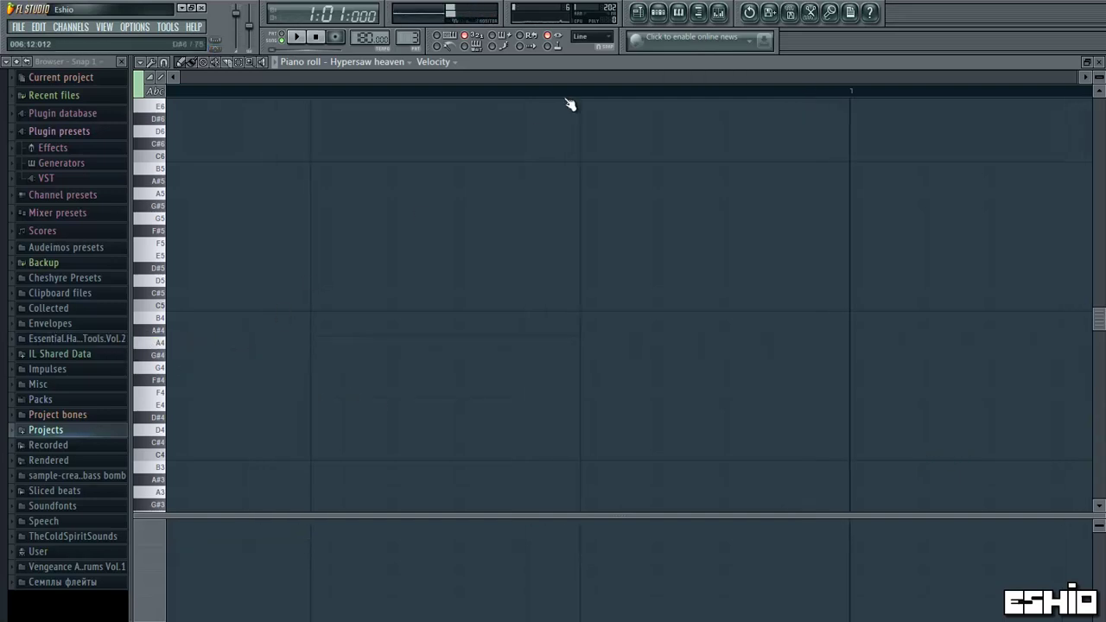
{"action": "left_click_drag", "start_coordinate": [299, 80], "coordinate": [2, 100]}
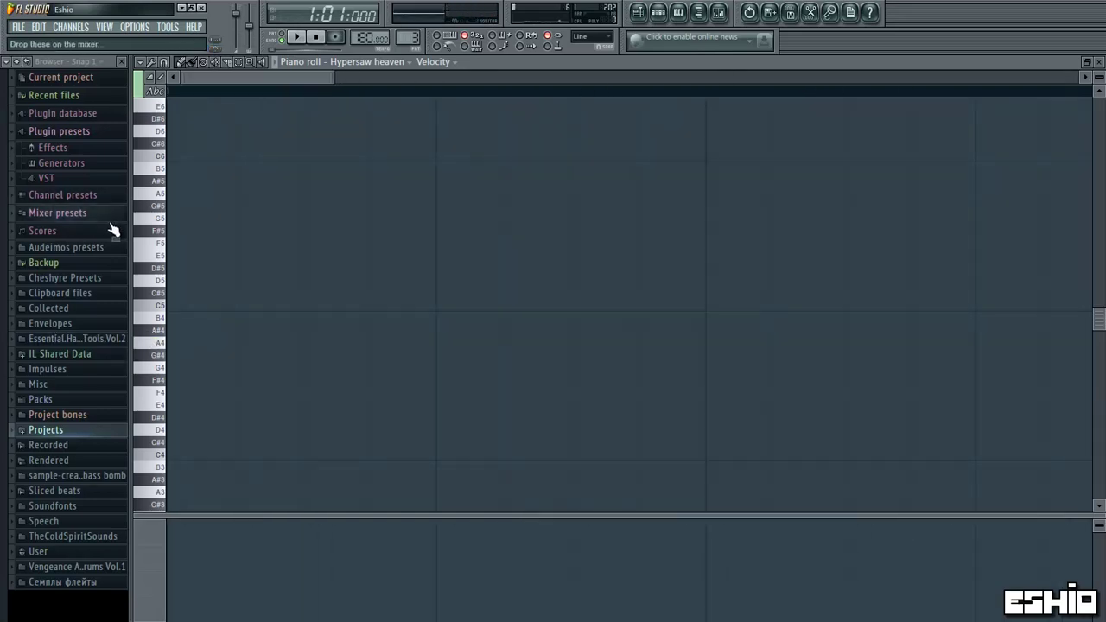
{"action": "left_click", "coordinate": [192, 344]}
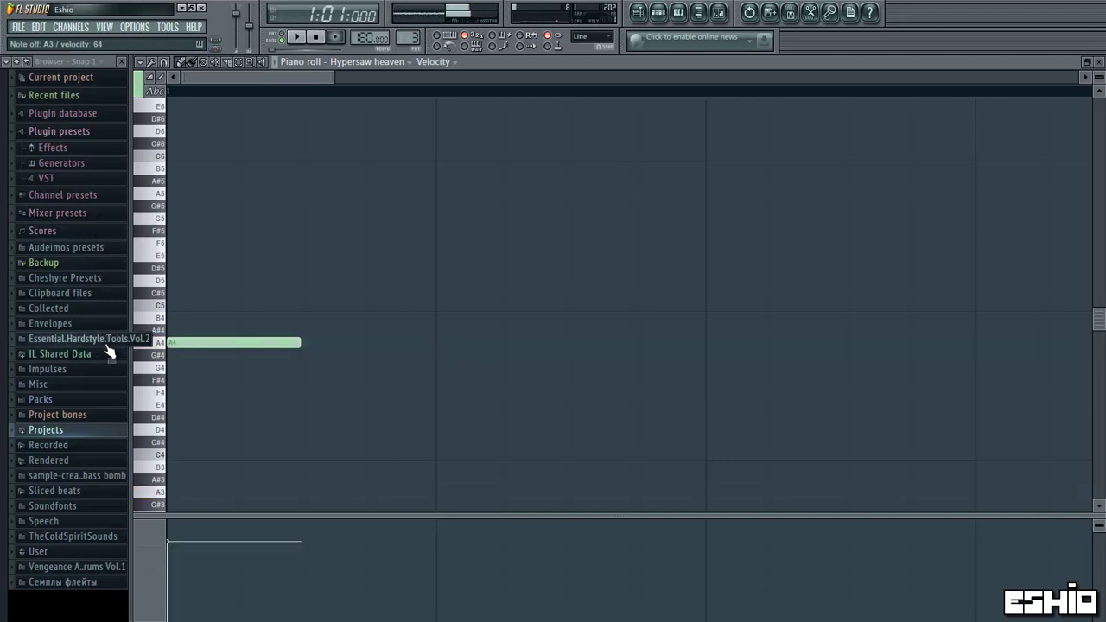
{"action": "scroll", "coordinate": [228, 493], "scroll_direction": "down", "scroll_amount": 3}
{"action": "left_click", "coordinate": [309, 421]}
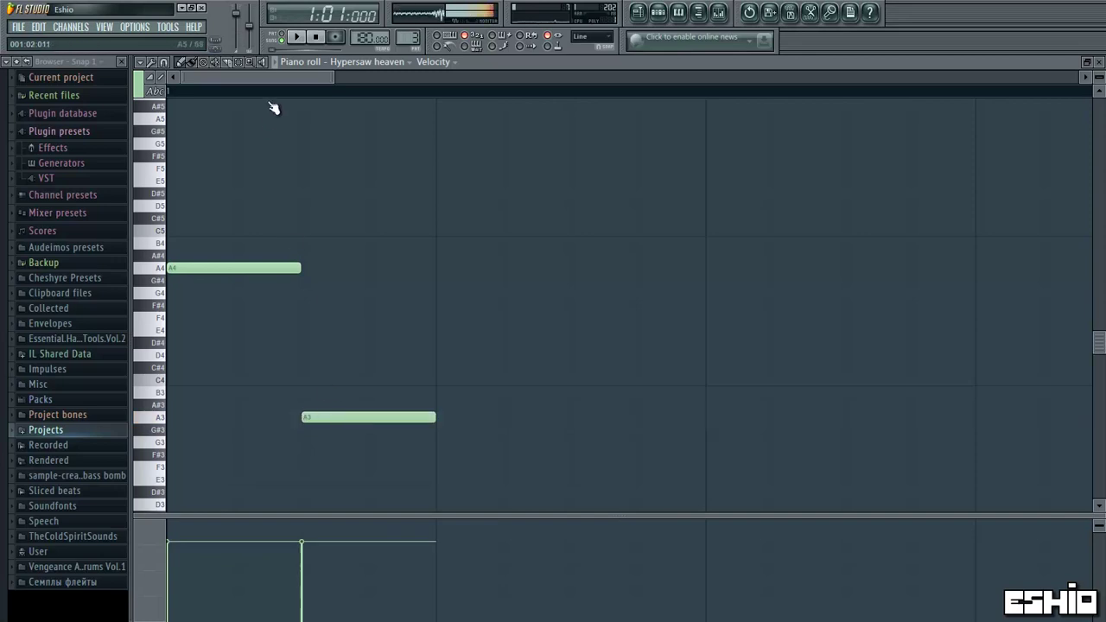
{"action": "left_click", "coordinate": [298, 37]}
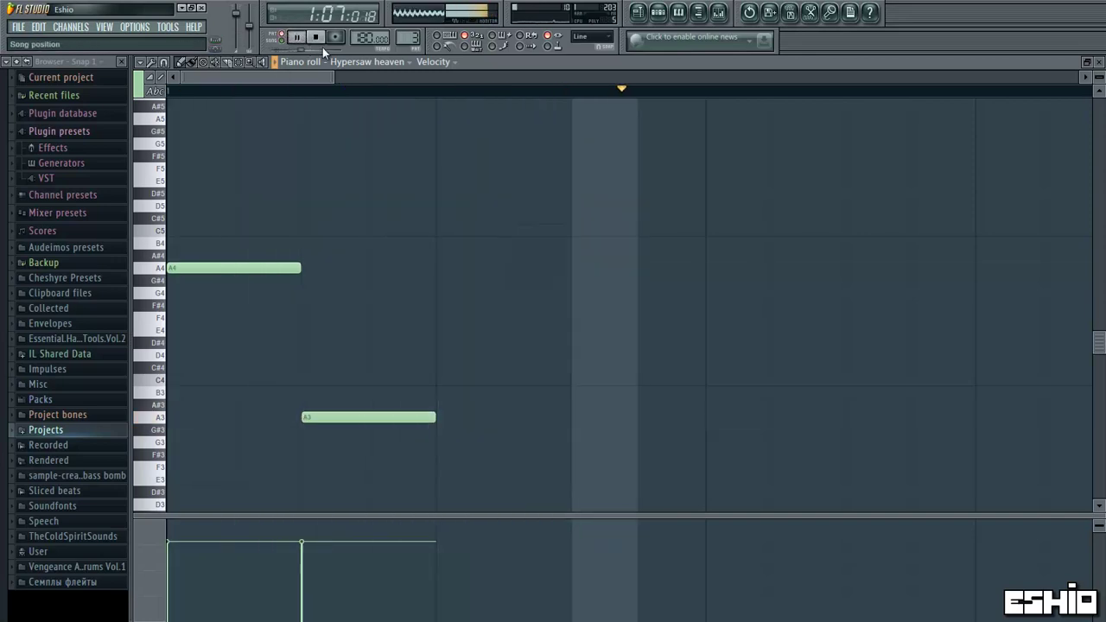
{"action": "left_click", "coordinate": [318, 40]}
- Add an A4 note on step 5 of bar 1 and move the A3 note to step 7, auditioning the rhythm
{"action": "left_click_drag", "start_coordinate": [352, 419], "coordinate": [488, 420]}
{"action": "left_click", "coordinate": [298, 38]}
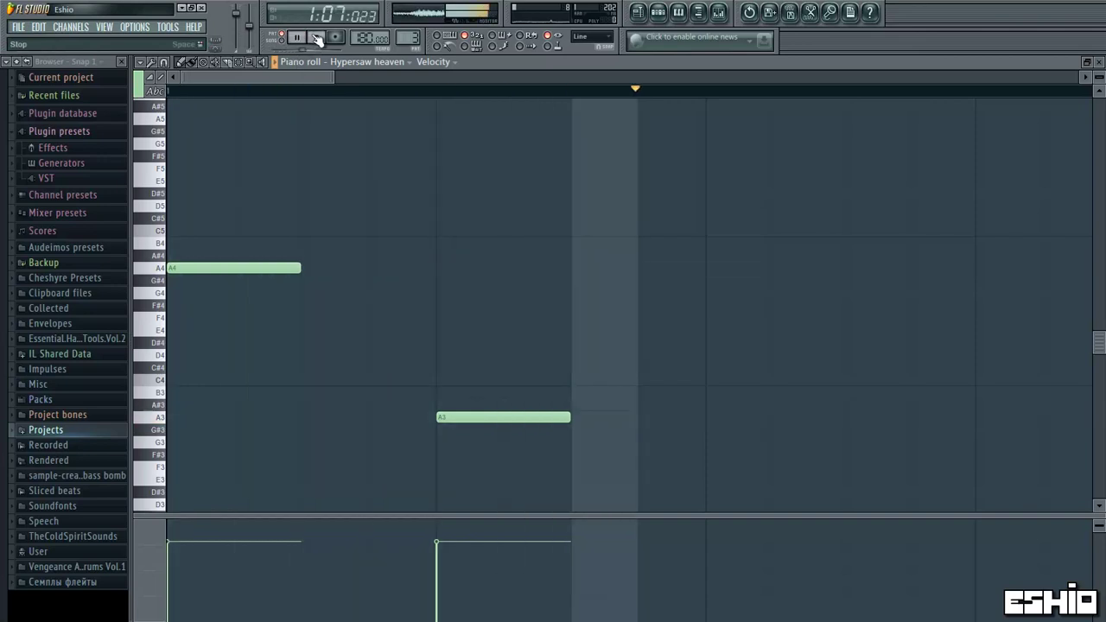
{"action": "left_click", "coordinate": [317, 39]}
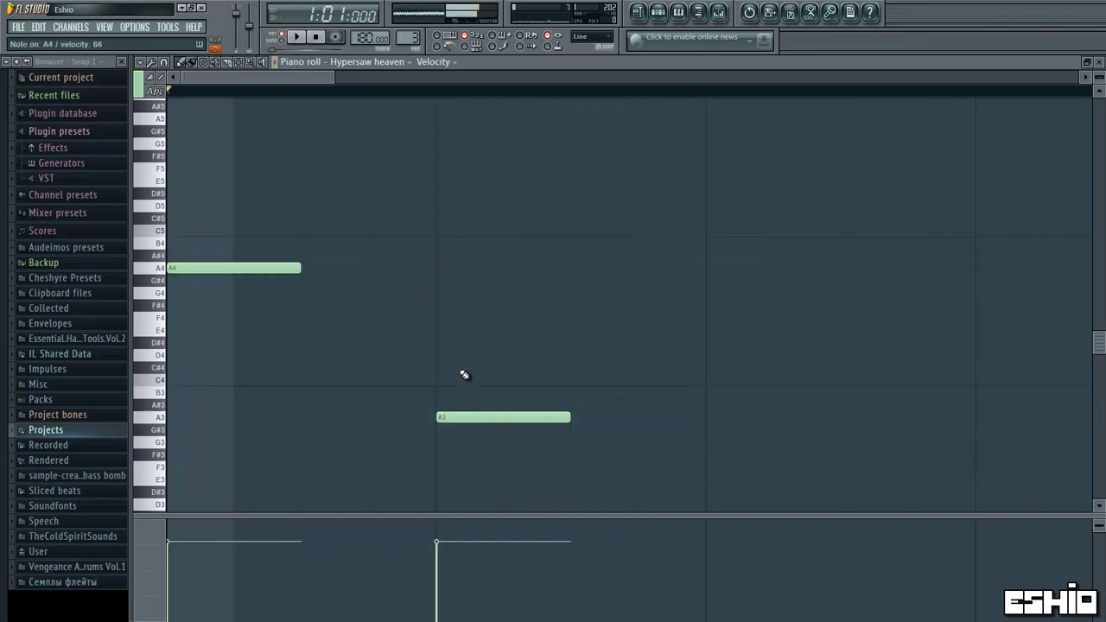
{"action": "left_click", "coordinate": [448, 269]}
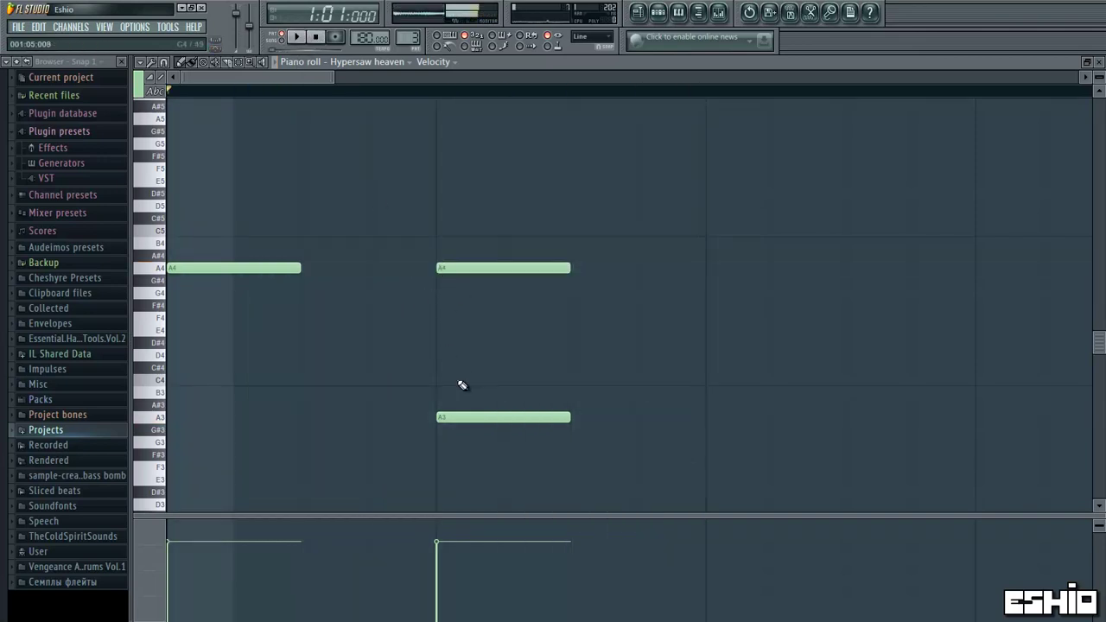
{"action": "left_click_drag", "start_coordinate": [459, 420], "coordinate": [623, 428]}
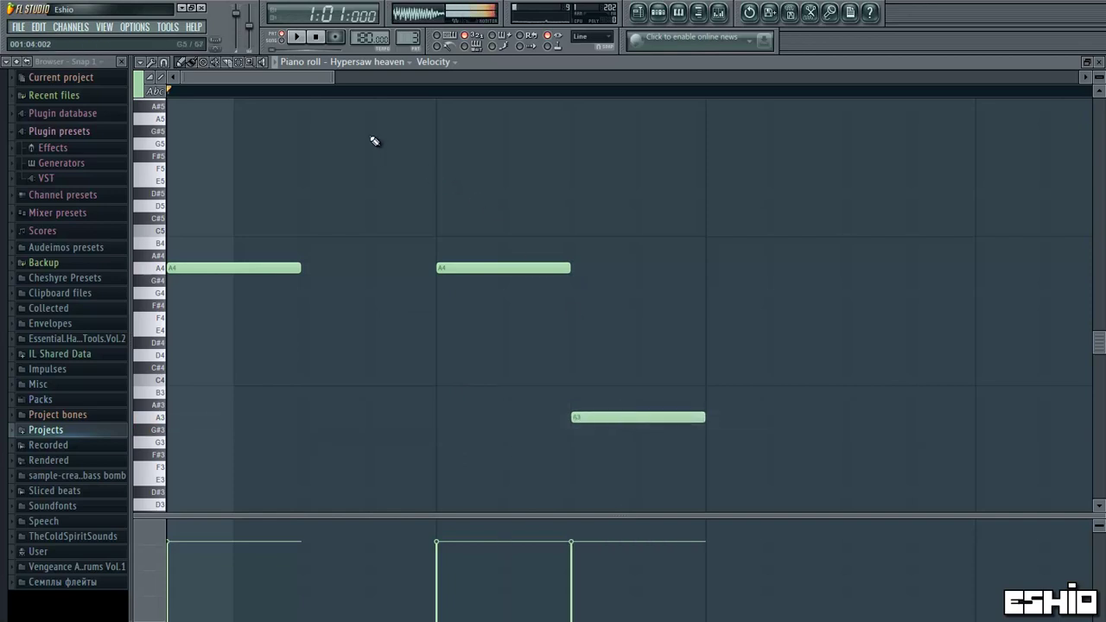
{"action": "left_click", "coordinate": [317, 39]}
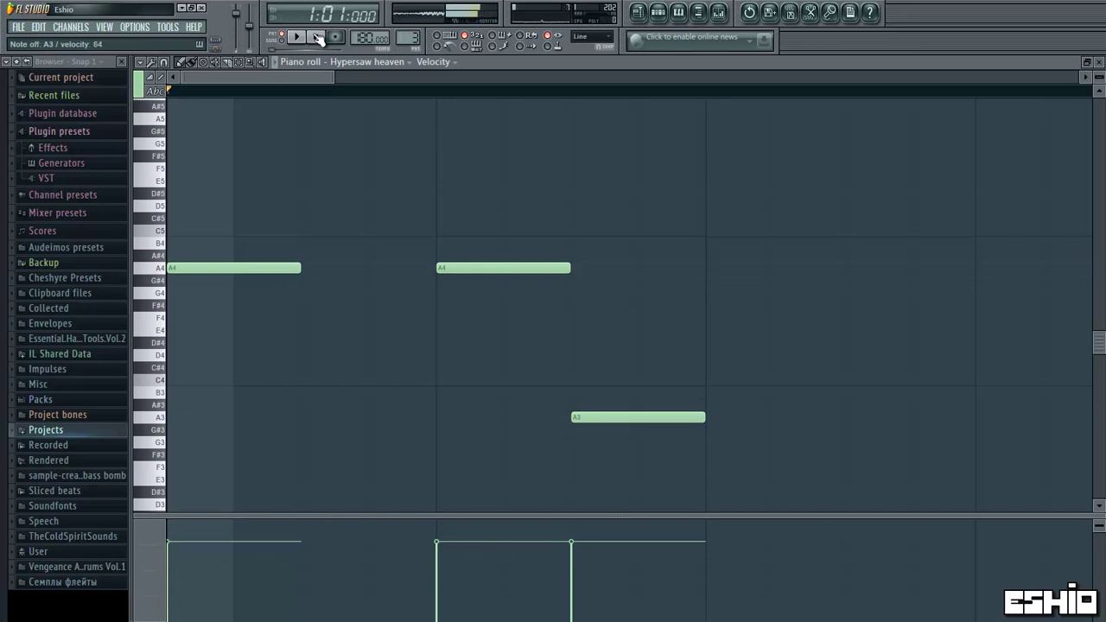
- Extend bar 1 with an A4 note on step 9, G4 on step 11 and A3 on step 13, and audition it
{"action": "left_click", "coordinate": [714, 272]}
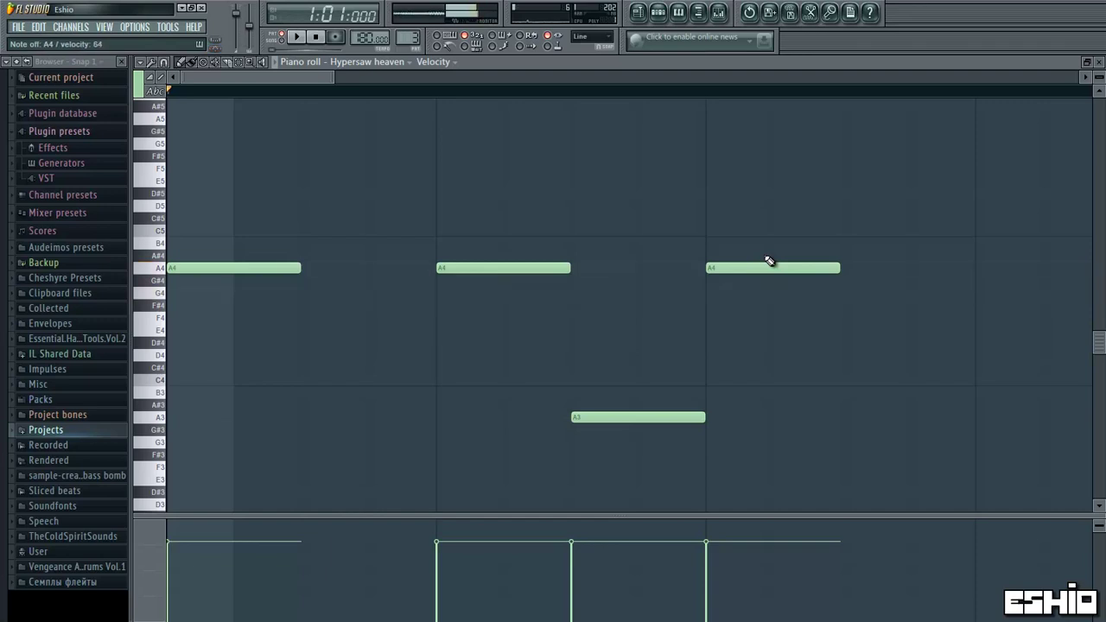
{"action": "left_click", "coordinate": [840, 292]}
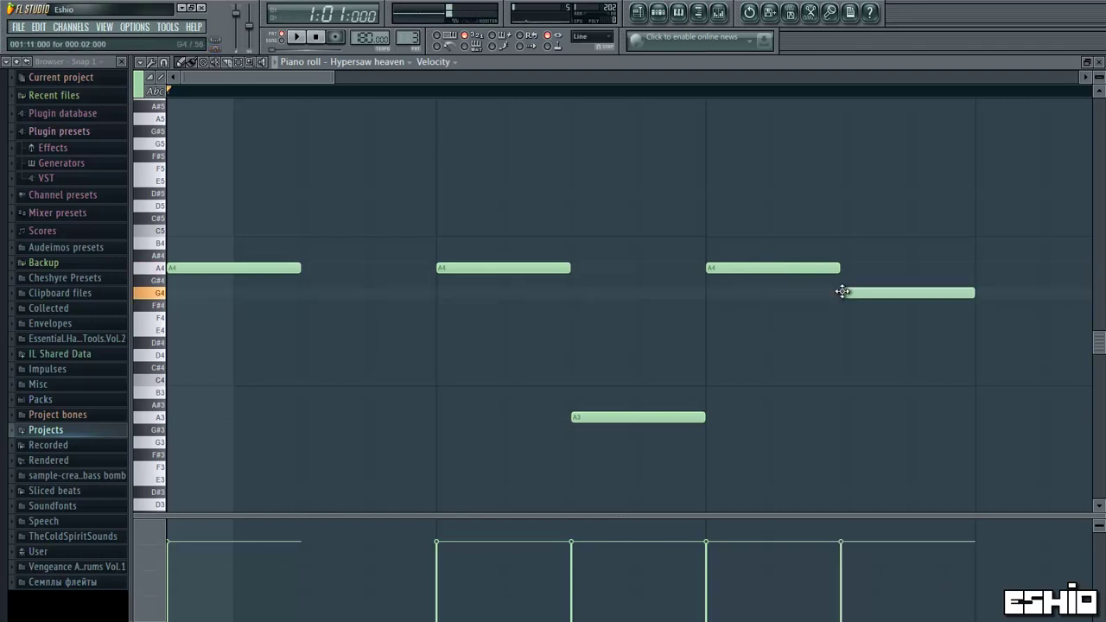
{"action": "left_click", "coordinate": [296, 38]}
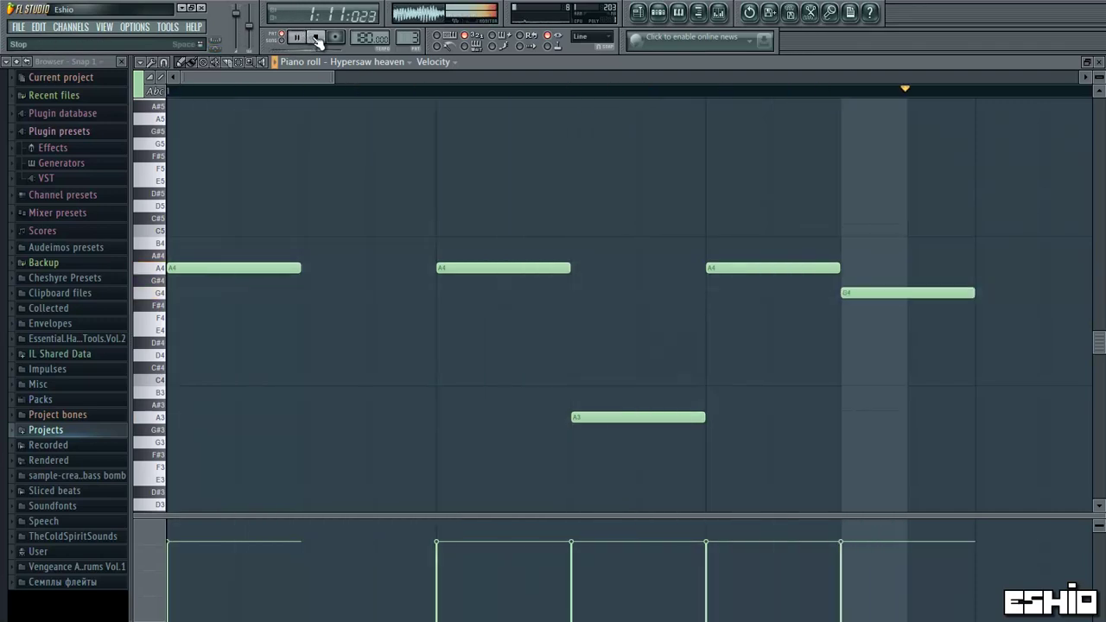
{"action": "left_click", "coordinate": [316, 38]}
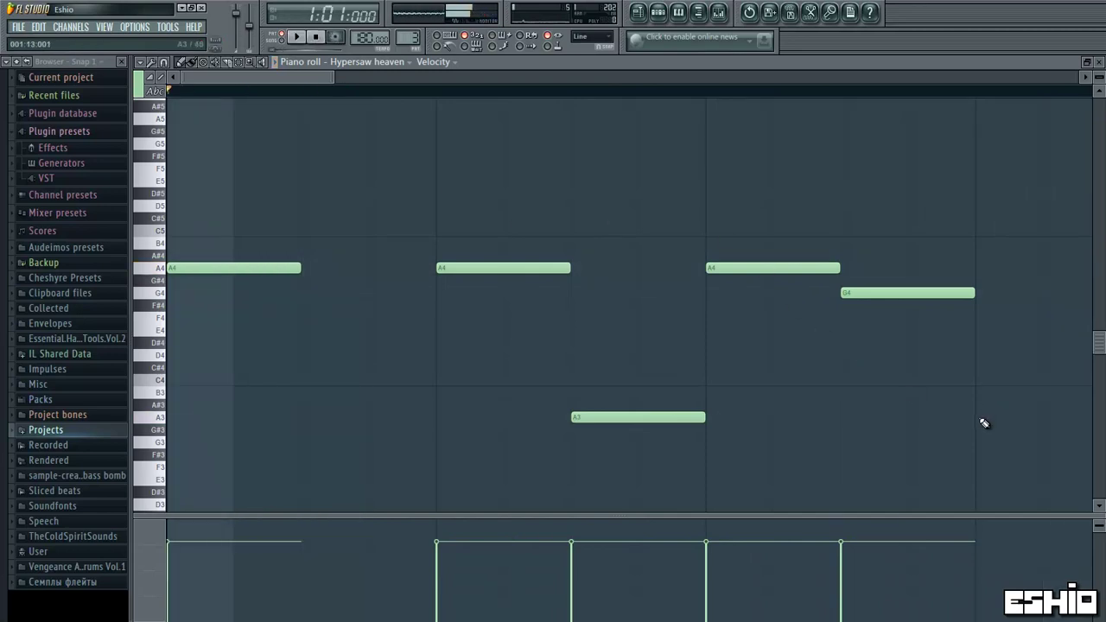
{"action": "left_click", "coordinate": [983, 421]}
{"action": "left_click", "coordinate": [297, 37]}
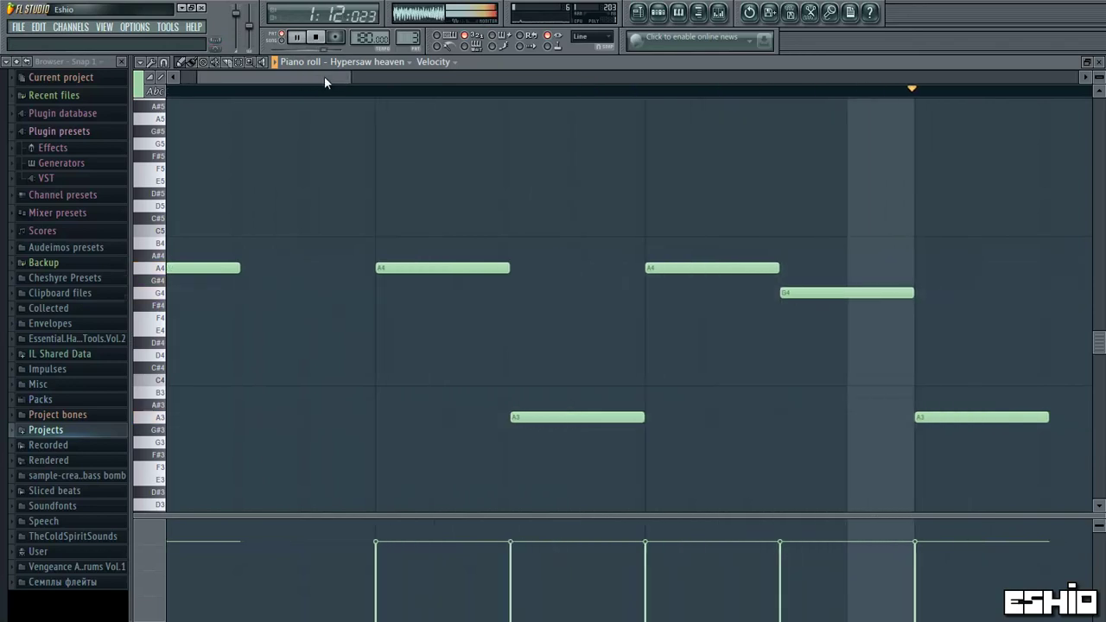
{"action": "scroll", "coordinate": [434, 218], "scroll_direction": "down", "scroll_amount": 3}
{"action": "scroll", "coordinate": [422, 220], "scroll_direction": "down", "scroll_amount": 2}
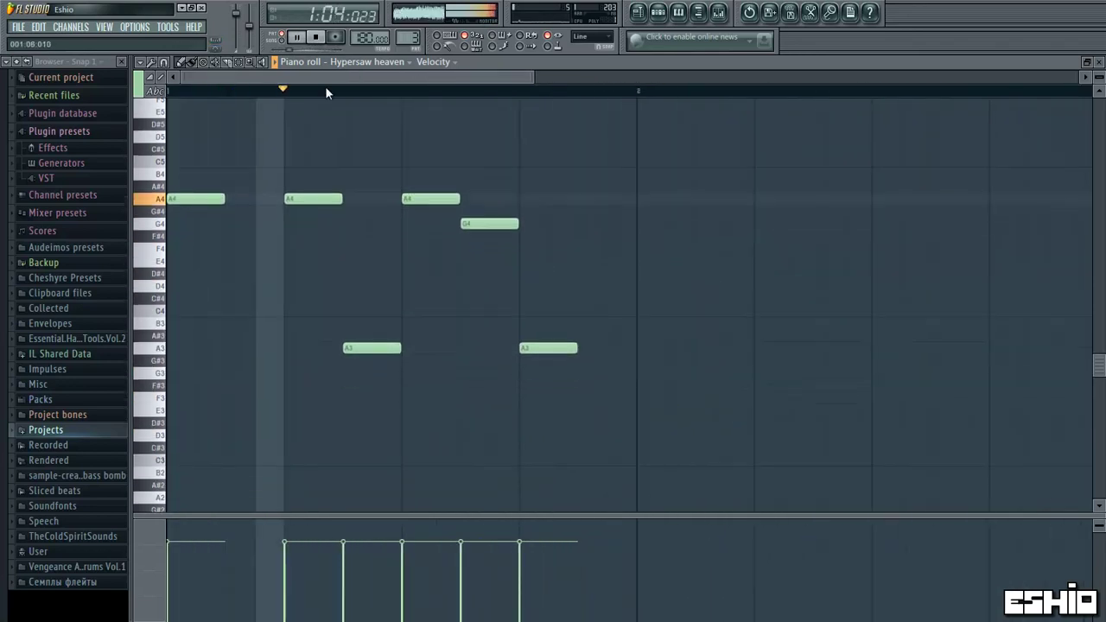
{"action": "left_click", "coordinate": [316, 37]}
{"action": "left_click", "coordinate": [573, 159]}
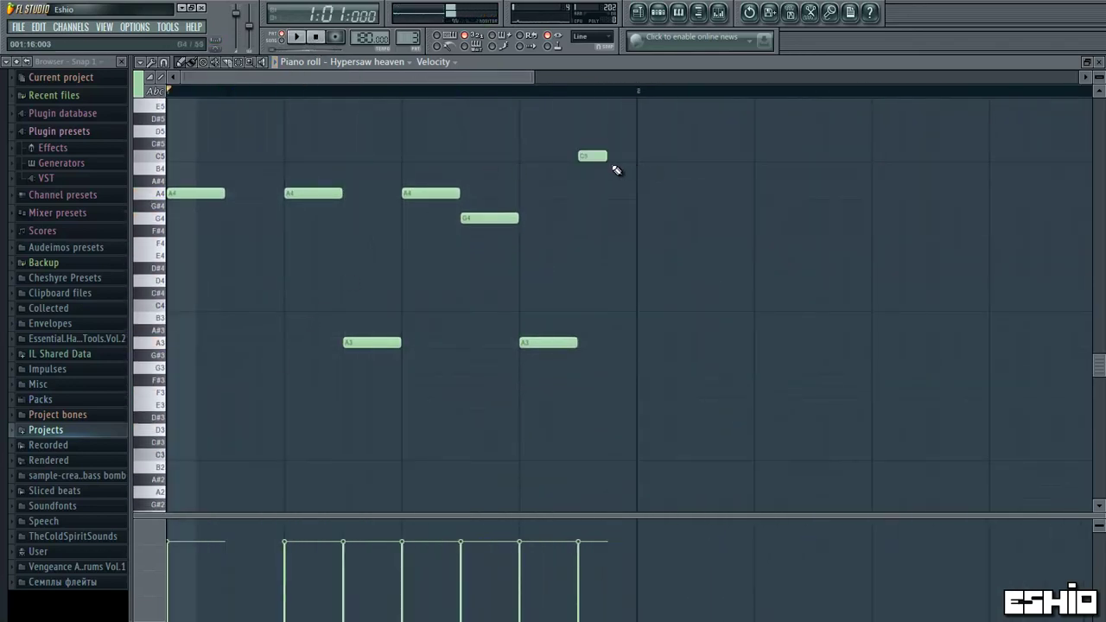
- Select the whole bar 1 phrase and copy it into bars 2, 3 and 4
{"action": "left_click_drag", "start_coordinate": [588, 153], "coordinate": [169, 352]}
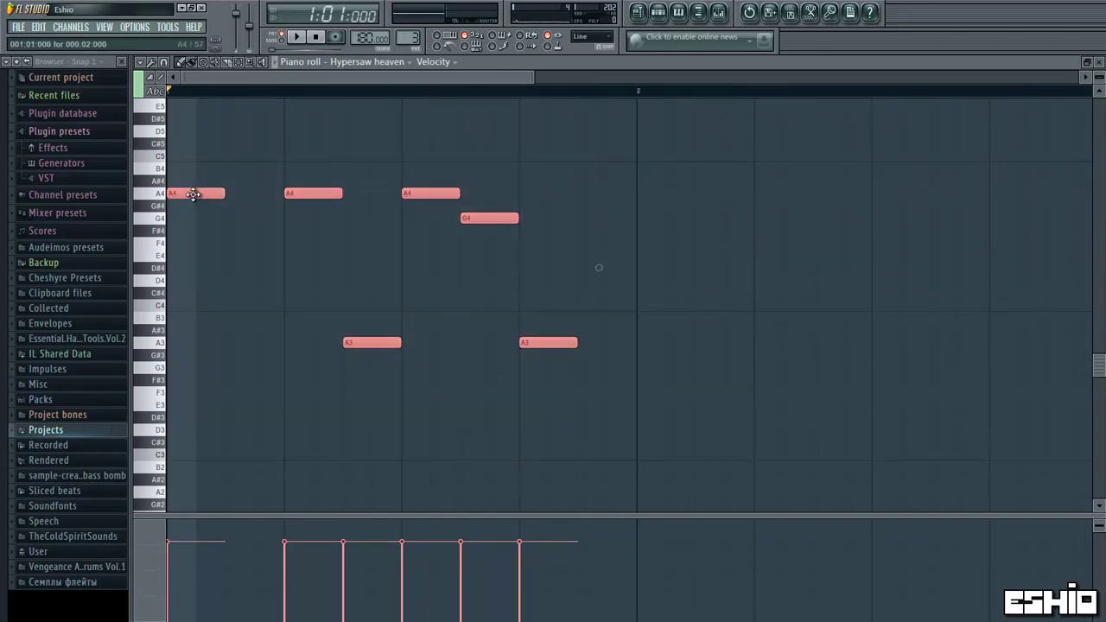
{"action": "mouse_move", "coordinate": [194, 195]}
{"action": "left_mouse_down"}
{"action": "mouse_move", "coordinate": [699, 245]}
{"action": "mouse_move", "coordinate": [658, 240]}
{"action": "left_mouse_up"}
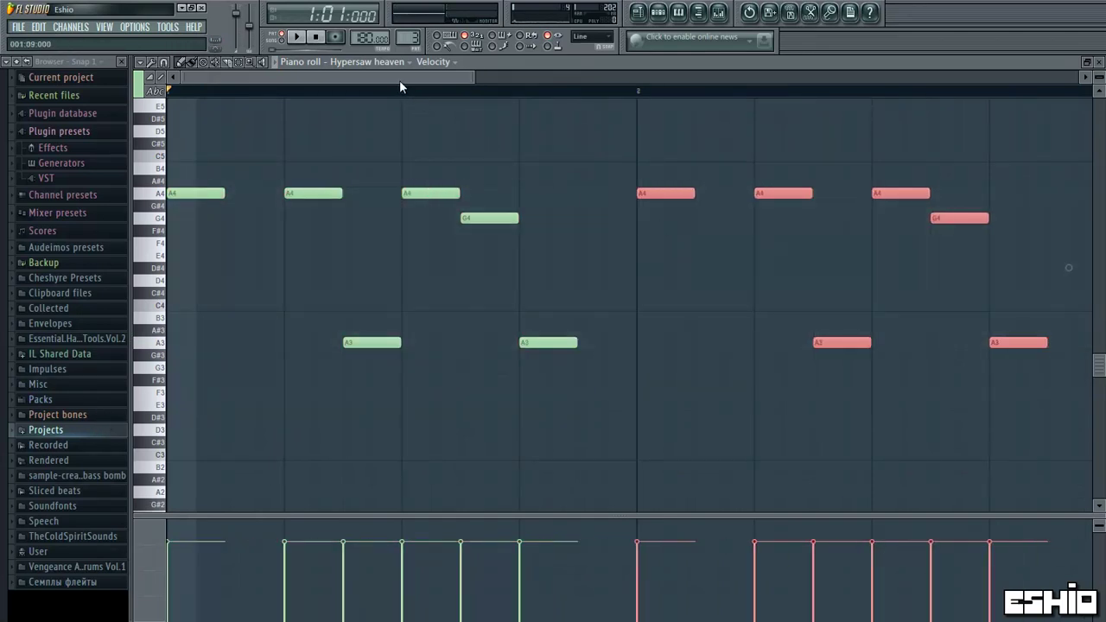
{"action": "left_click_drag", "start_coordinate": [399, 80], "coordinate": [496, 85]}
{"action": "mouse_move", "coordinate": [346, 190]}
{"action": "left_mouse_down"}
{"action": "mouse_move", "coordinate": [851, 190]}
{"action": "mouse_move", "coordinate": [825, 188]}
{"action": "left_mouse_up"}
{"action": "left_click_drag", "start_coordinate": [436, 84], "coordinate": [576, 99]}
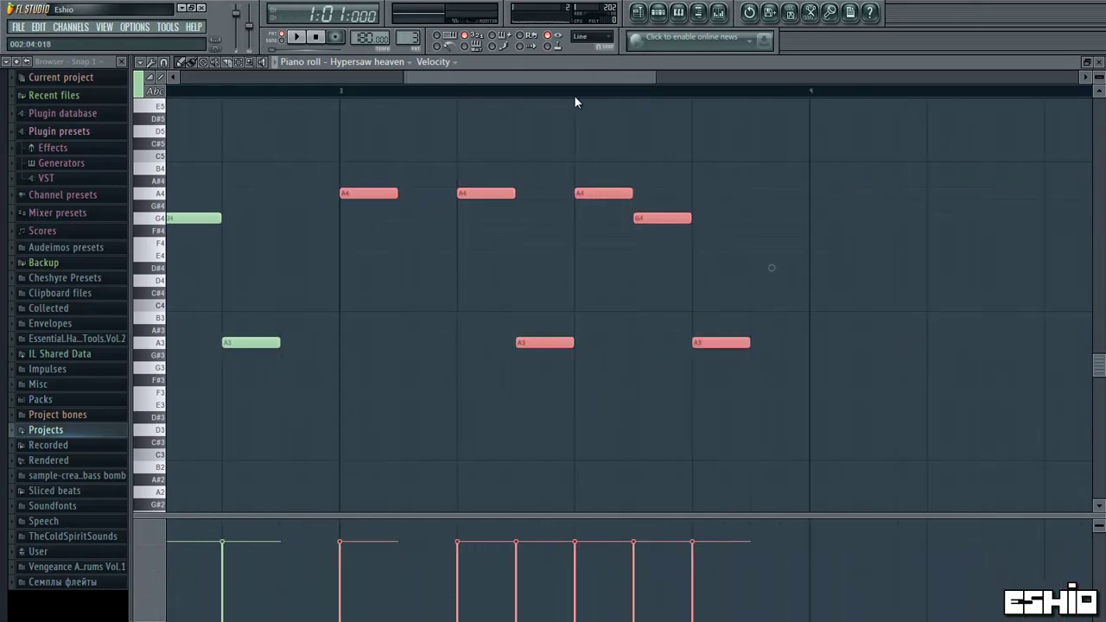
{"action": "mouse_move", "coordinate": [308, 190]}
{"action": "left_mouse_down"}
{"action": "mouse_move", "coordinate": [819, 204]}
{"action": "mouse_move", "coordinate": [780, 202]}
{"action": "left_mouse_up"}
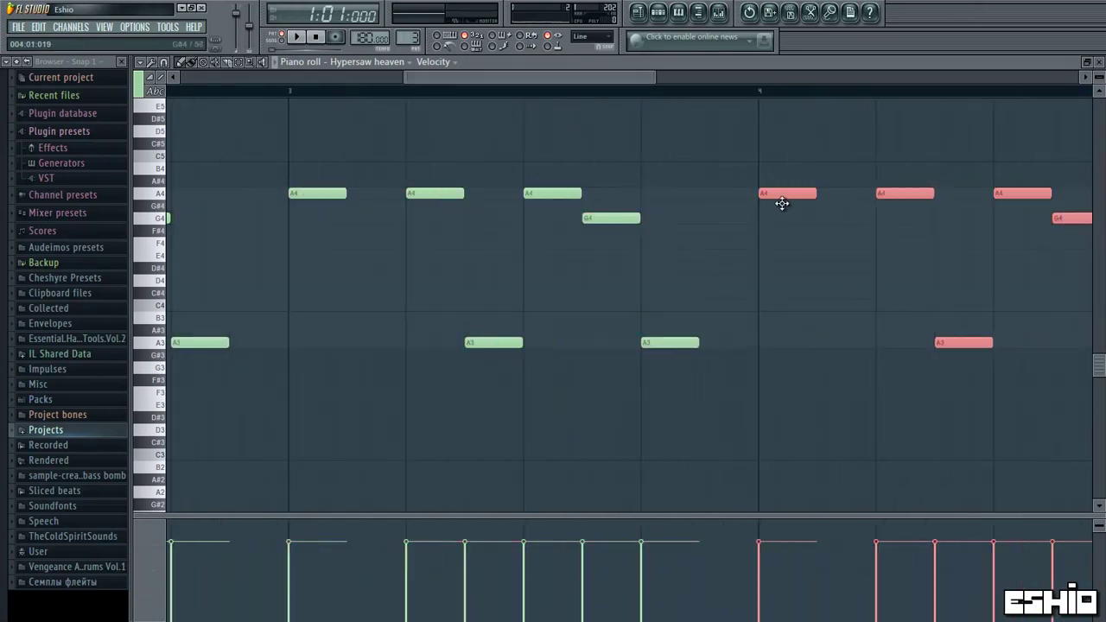
- Delete the second and third A4 notes and the G4 note from the phrase in bar 4
{"action": "left_click_drag", "start_coordinate": [489, 77], "coordinate": [576, 95]}
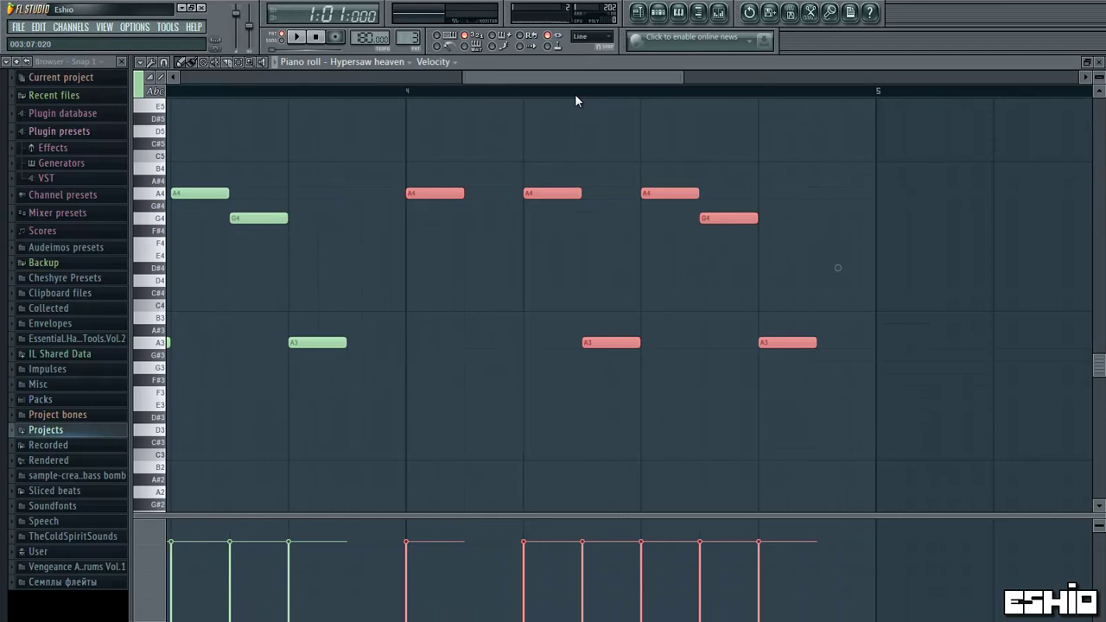
{"action": "right_click", "coordinate": [521, 194]}
{"action": "right_click", "coordinate": [658, 197]}
{"action": "right_click", "coordinate": [700, 218]}
- Add A4 on step 5, B4 on step 9 and C5 on step 13 of bar 4, auditioning from the bar's start
{"action": "left_click", "coordinate": [394, 91]}
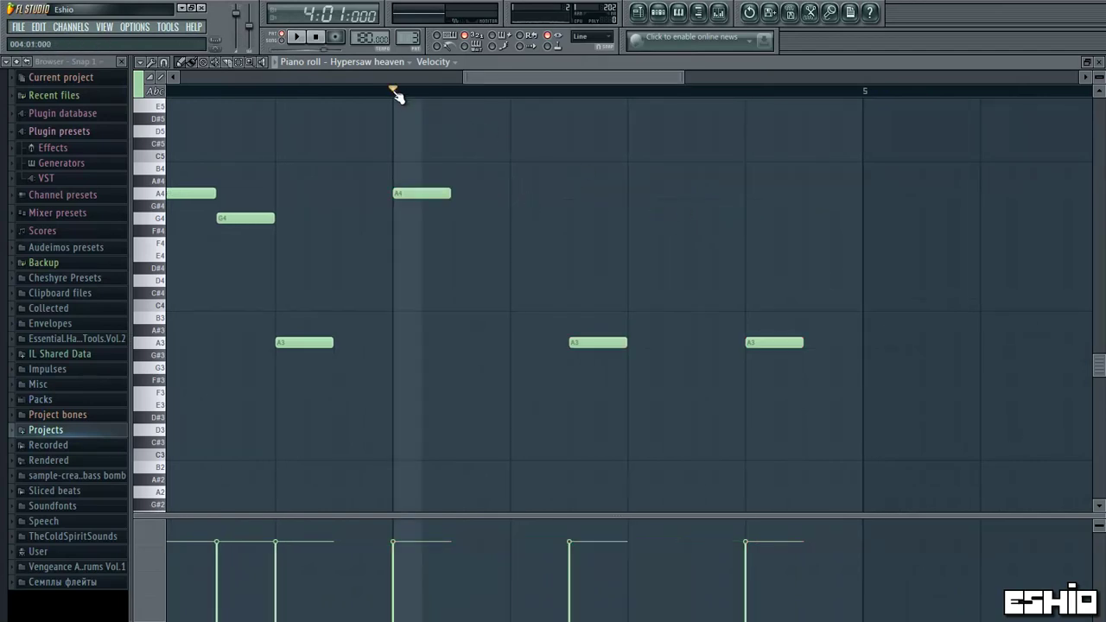
{"action": "left_click", "coordinate": [294, 38]}
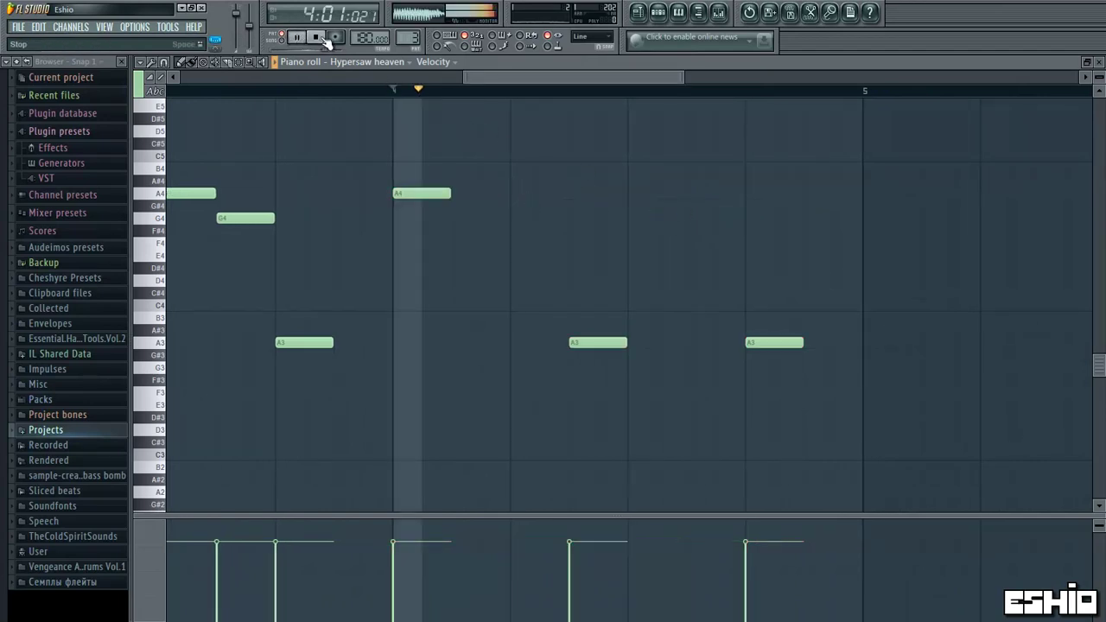
{"action": "left_click", "coordinate": [515, 193]}
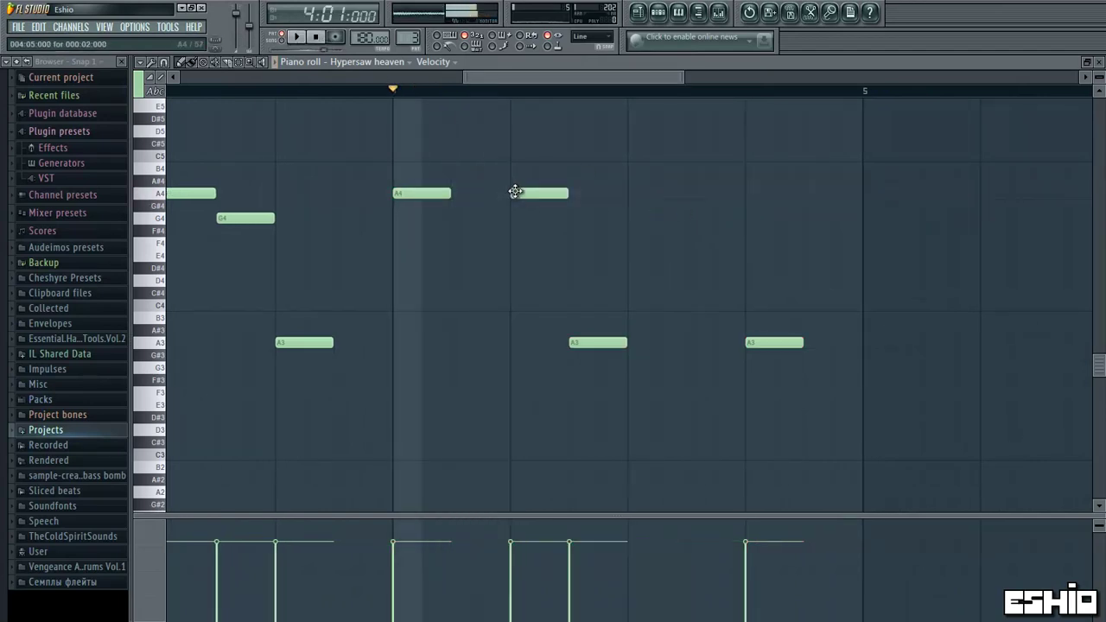
{"action": "left_click", "coordinate": [630, 168]}
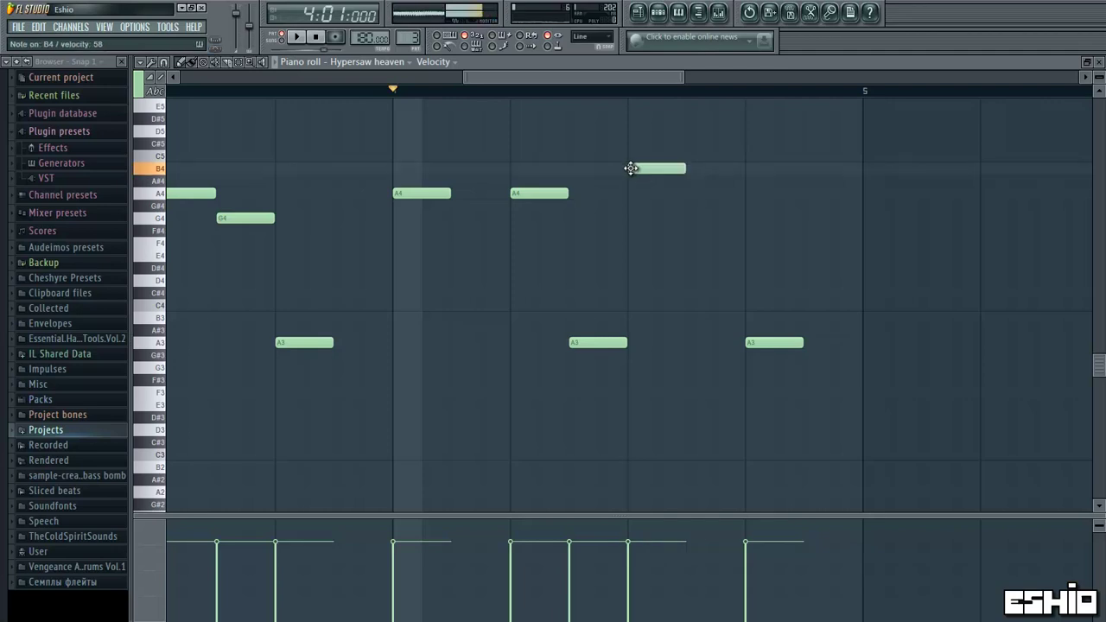
{"action": "left_click", "coordinate": [750, 156]}
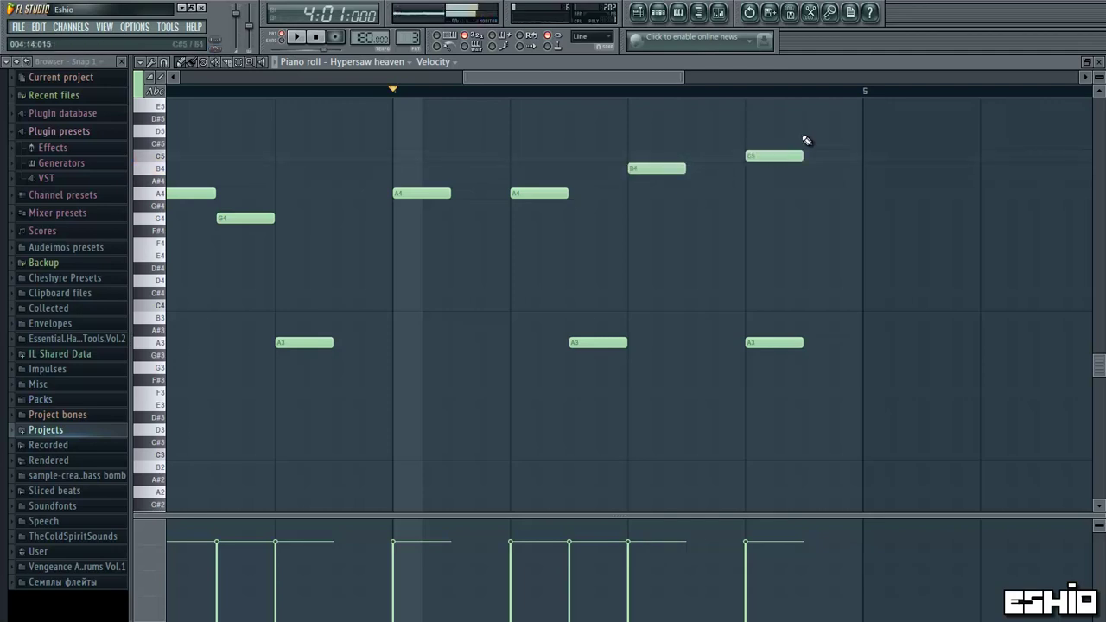
{"action": "left_click", "coordinate": [300, 39]}
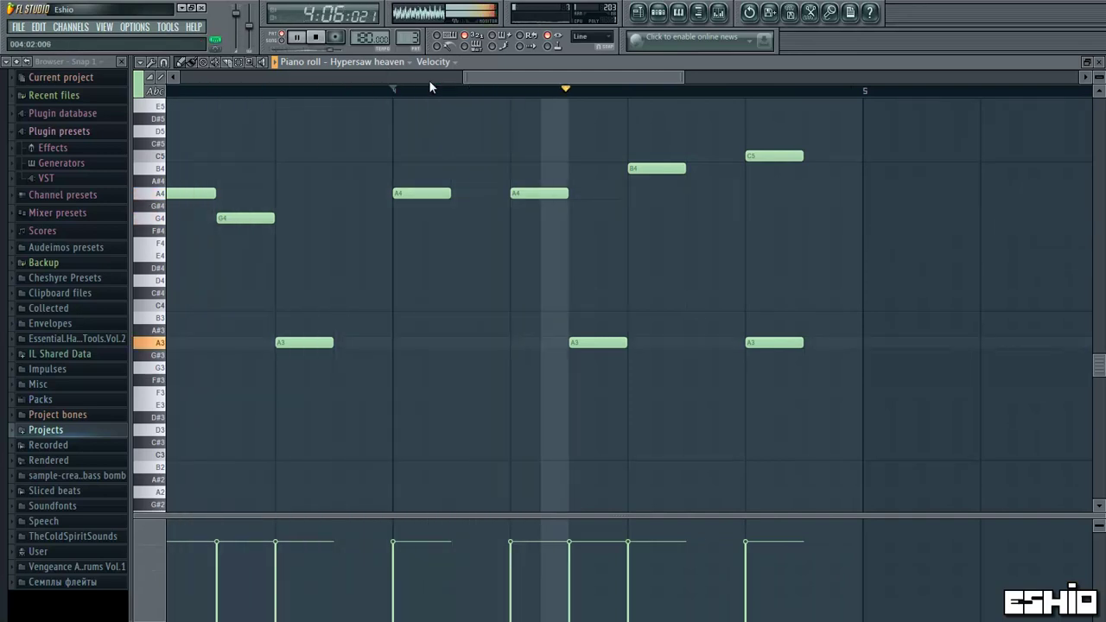
{"action": "left_click", "coordinate": [316, 37]}
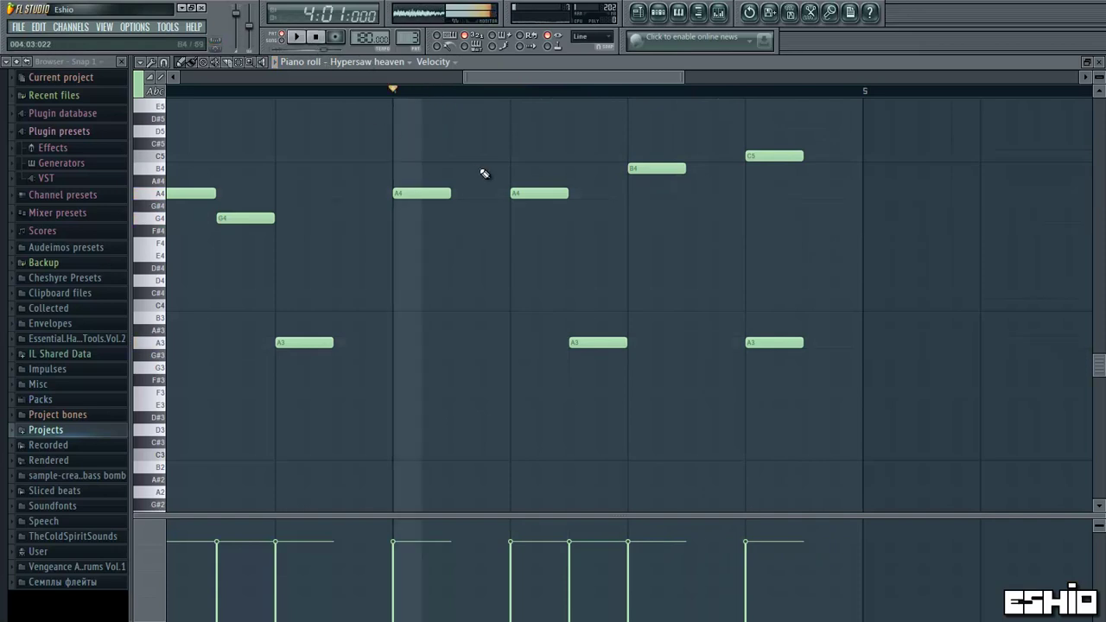
- Copy the bar 3 phrase into bar 5, transposed down two semitones so it starts on G4
{"action": "left_click_drag", "start_coordinate": [505, 78], "coordinate": [411, 78]}
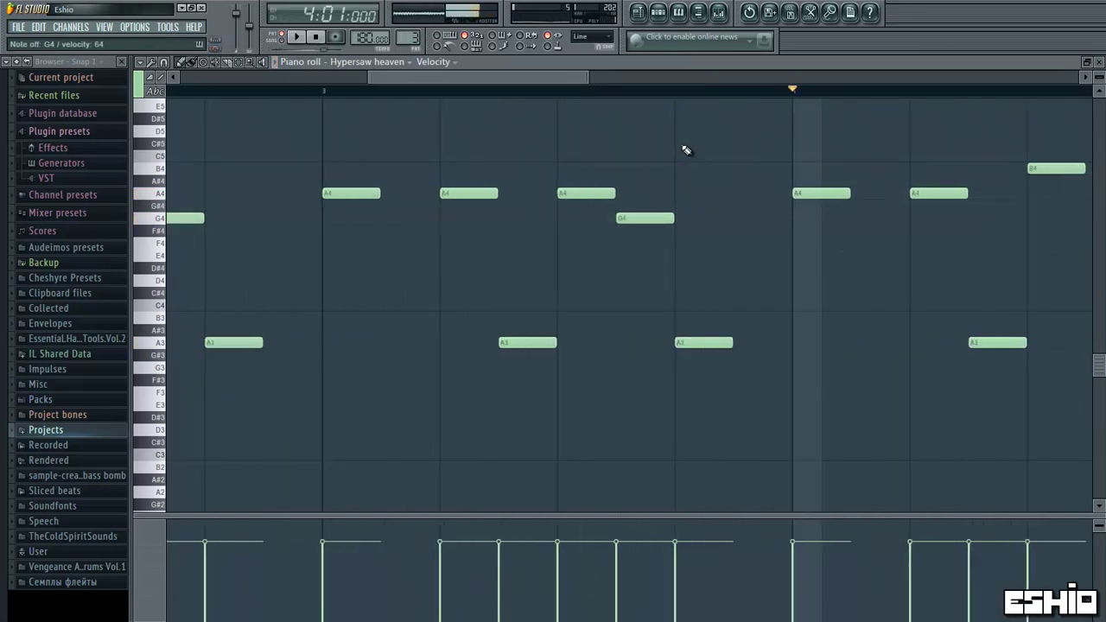
{"action": "left_click_drag", "start_coordinate": [713, 169], "coordinate": [339, 337]}
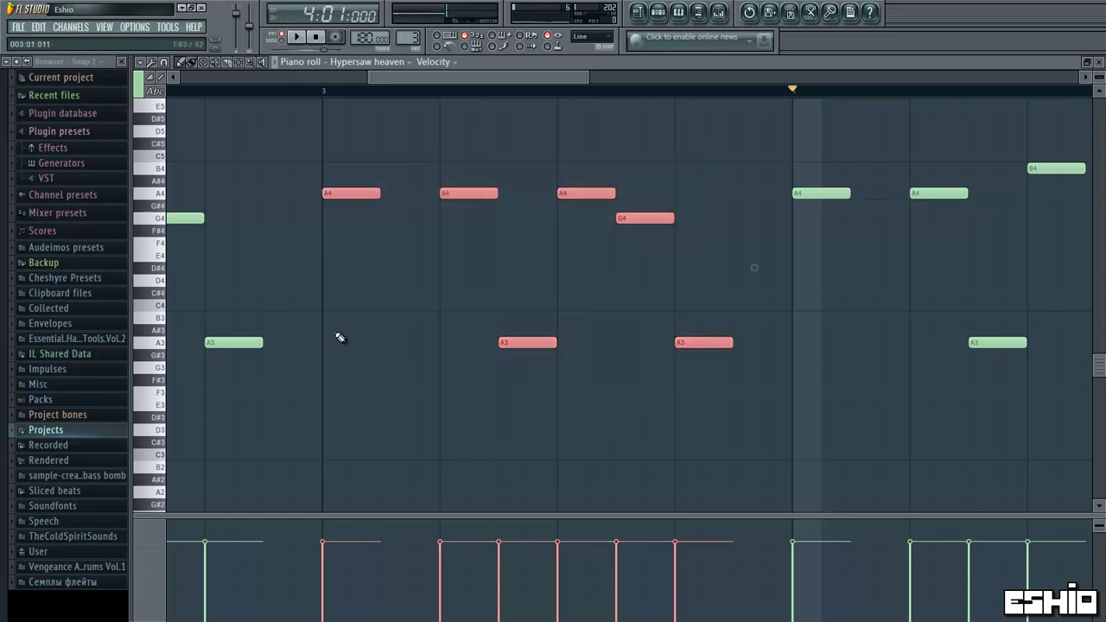
{"action": "left_click_drag", "start_coordinate": [331, 193], "coordinate": [1008, 192]}
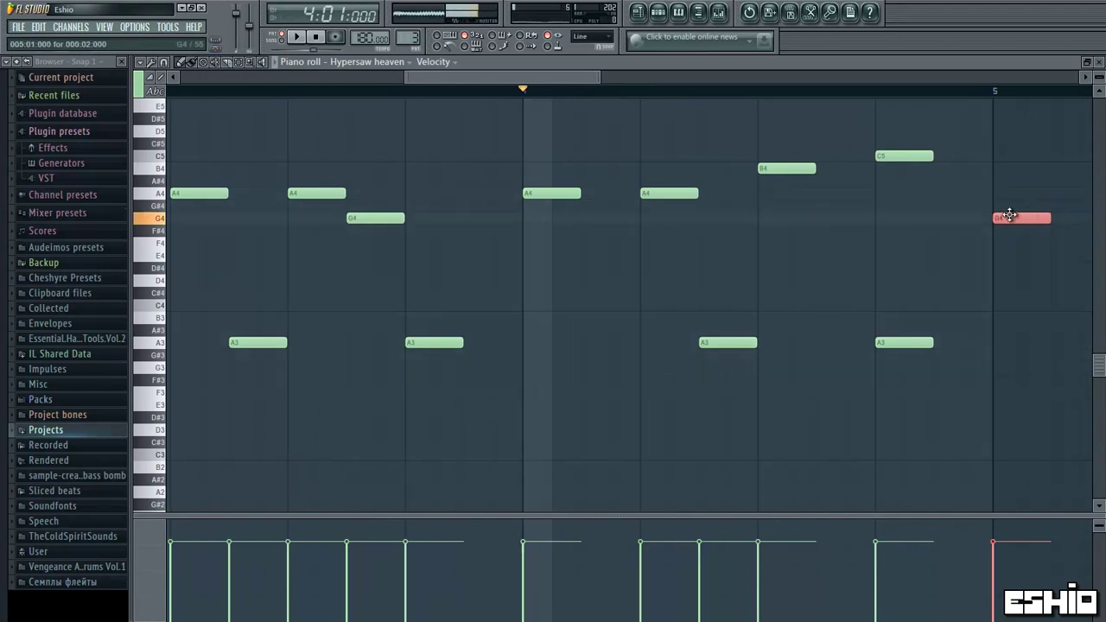
- Copy the transposed G4 phrase from bar 5 into bars 6, 7 and 8
{"action": "left_click_drag", "start_coordinate": [477, 76], "coordinate": [624, 90]}
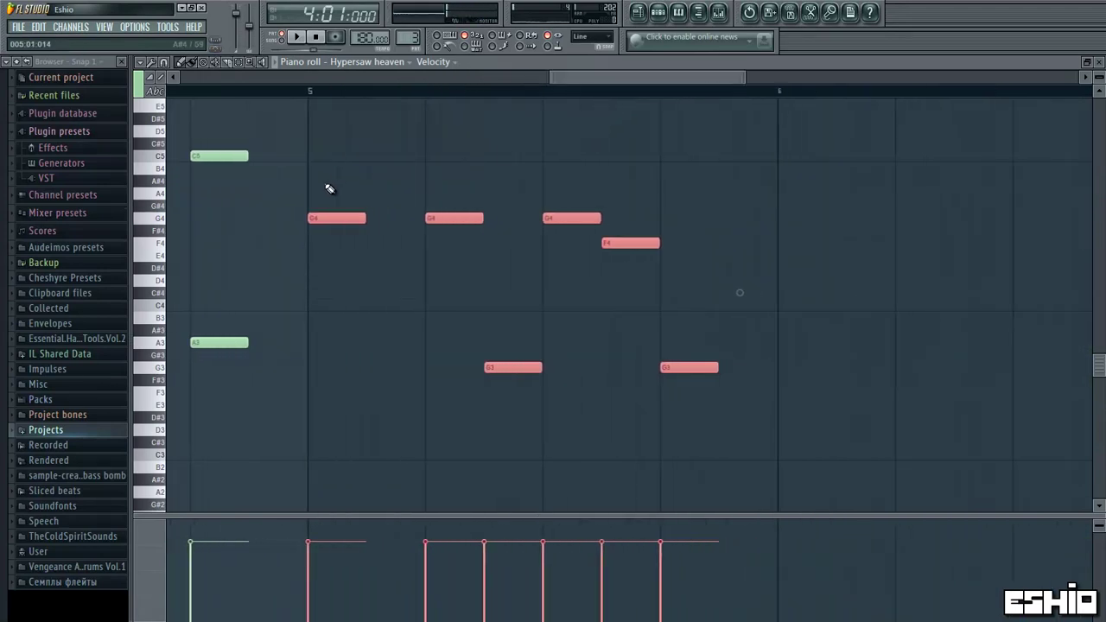
{"action": "left_click_drag", "start_coordinate": [322, 217], "coordinate": [766, 218]}
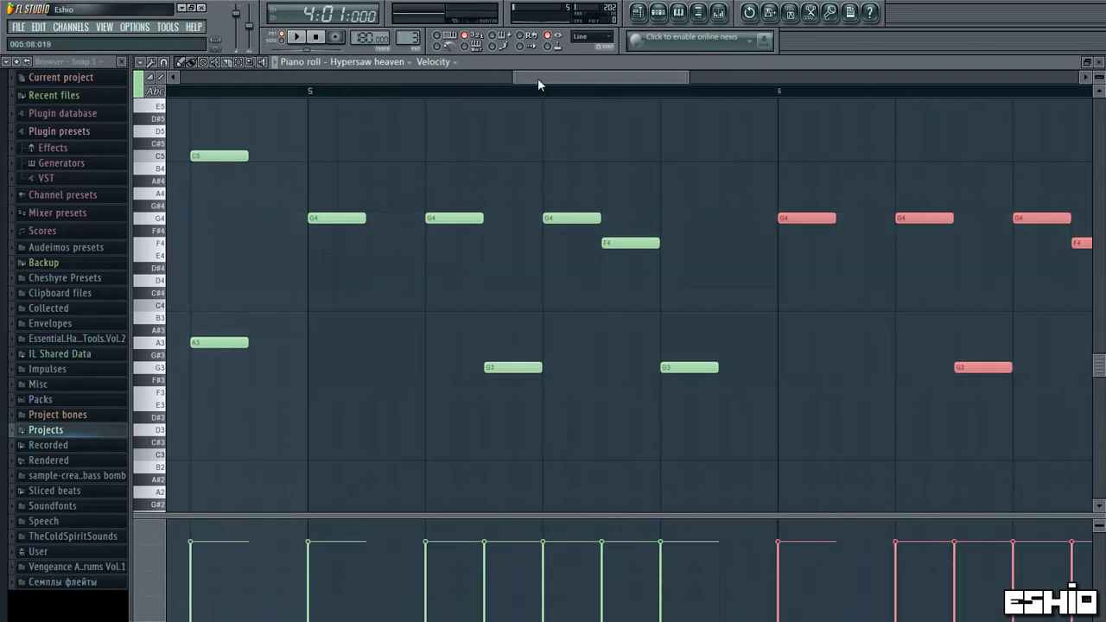
{"action": "left_click_drag", "start_coordinate": [537, 84], "coordinate": [624, 83]}
{"action": "left_click_drag", "start_coordinate": [334, 218], "coordinate": [802, 218]}
{"action": "left_click_drag", "start_coordinate": [617, 85], "coordinate": [676, 69]}
{"action": "left_click_drag", "start_coordinate": [445, 218], "coordinate": [850, 226]}
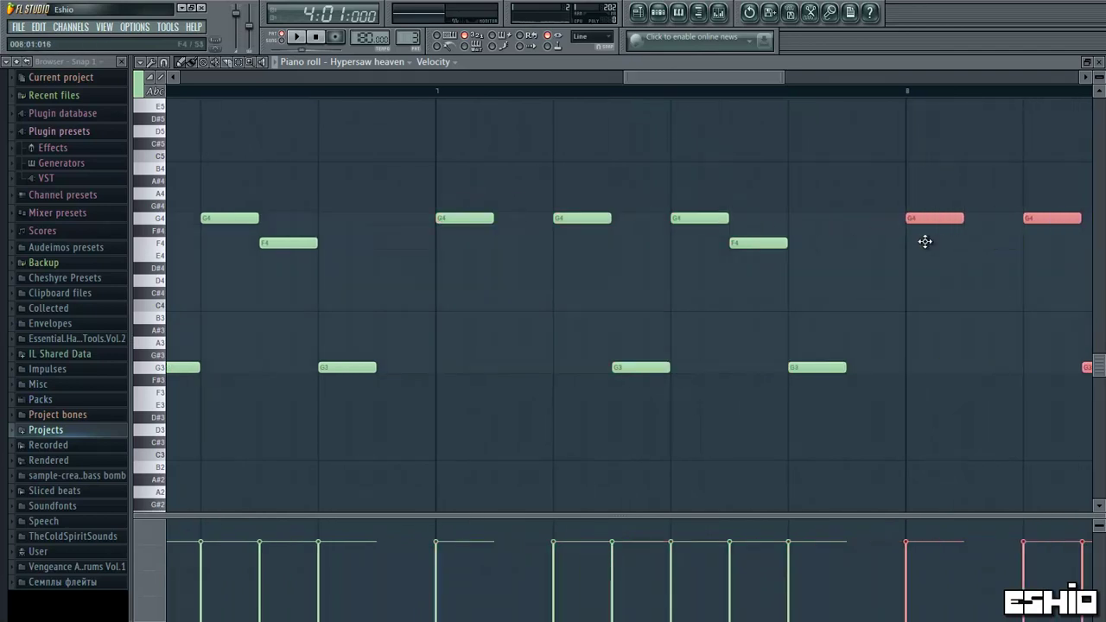
- Try copying the bar 4 phrase into bar 9, transposed down two semitones so it starts on G4
{"action": "left_click_drag", "start_coordinate": [612, 75], "coordinate": [412, 113]}
{"action": "left_click_drag", "start_coordinate": [294, 425], "coordinate": [685, 136]}
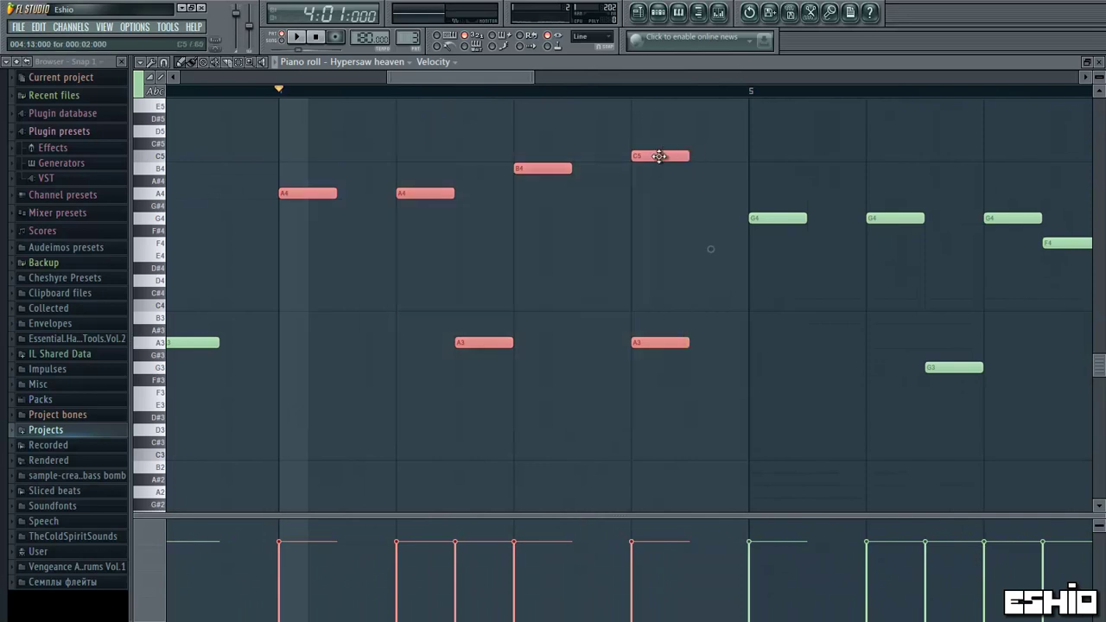
{"action": "left_click_drag", "start_coordinate": [290, 194], "coordinate": [1004, 266]}
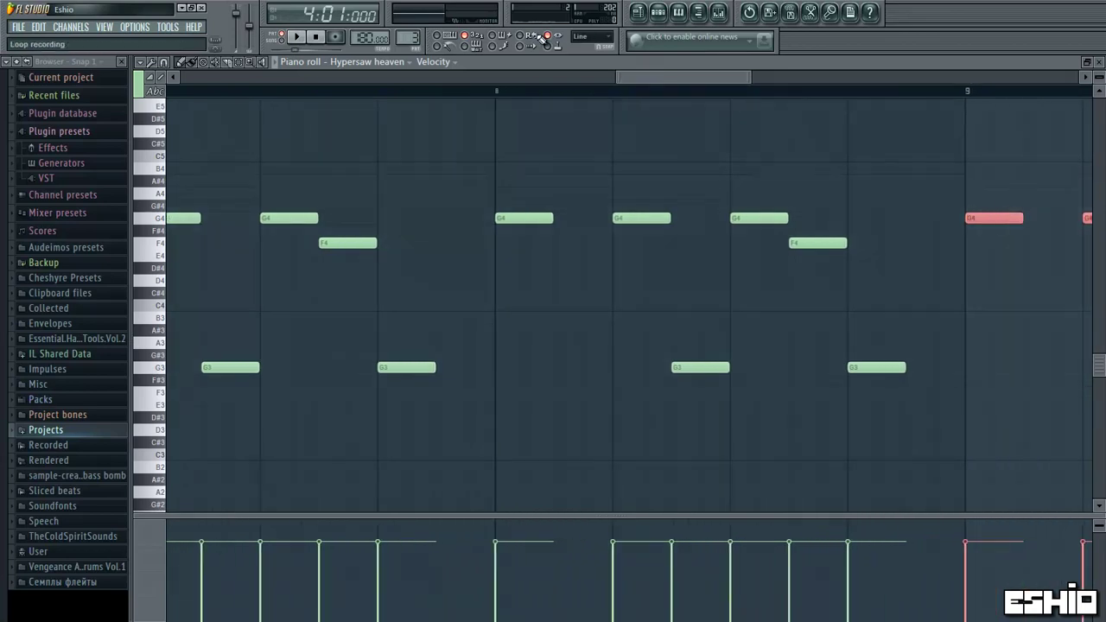
{"action": "scroll", "coordinate": [679, 173], "scroll_direction": "down", "scroll_amount": 5}
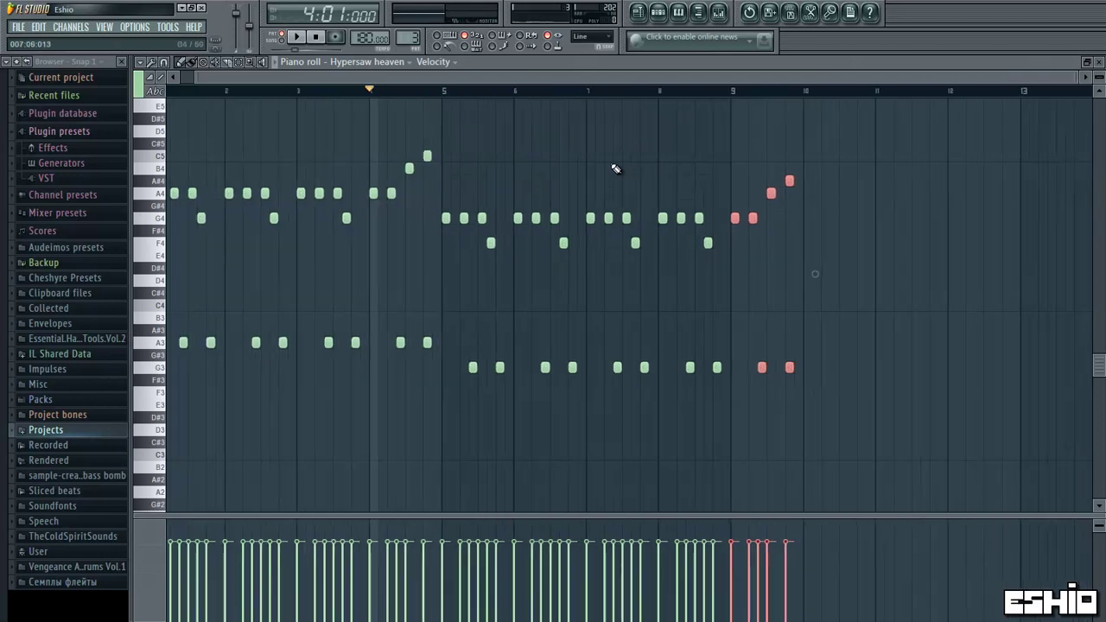
- Audition the Hypersaw heaven melody from the start of bar 1
{"action": "left_click_drag", "start_coordinate": [378, 88], "coordinate": [164, 110]}
{"action": "left_click", "coordinate": [298, 38]}
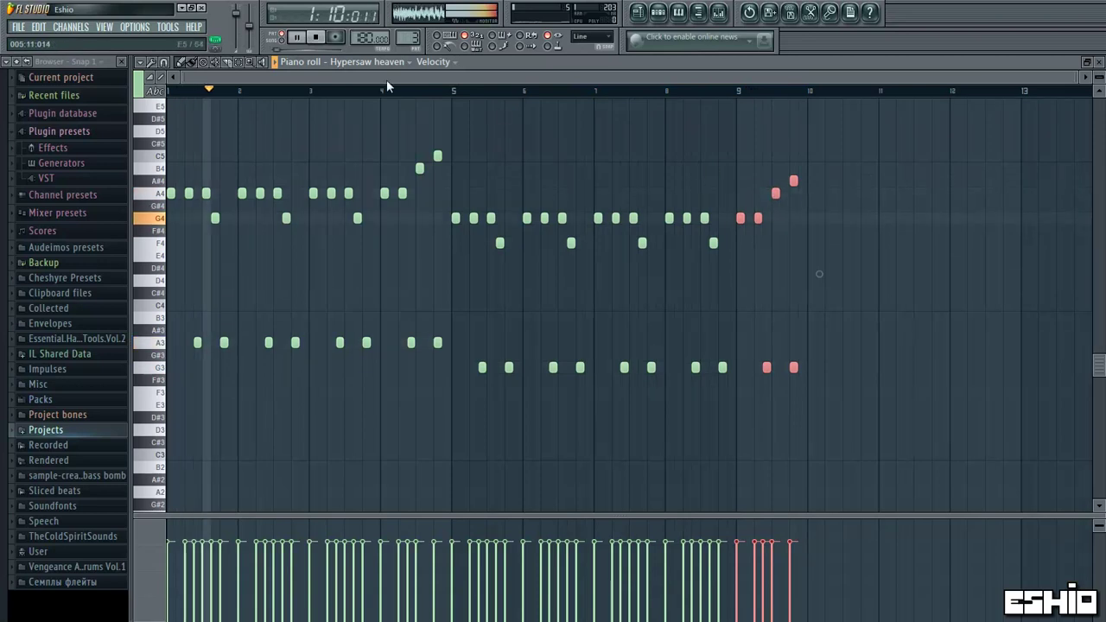
{"action": "key", "text": "space"}
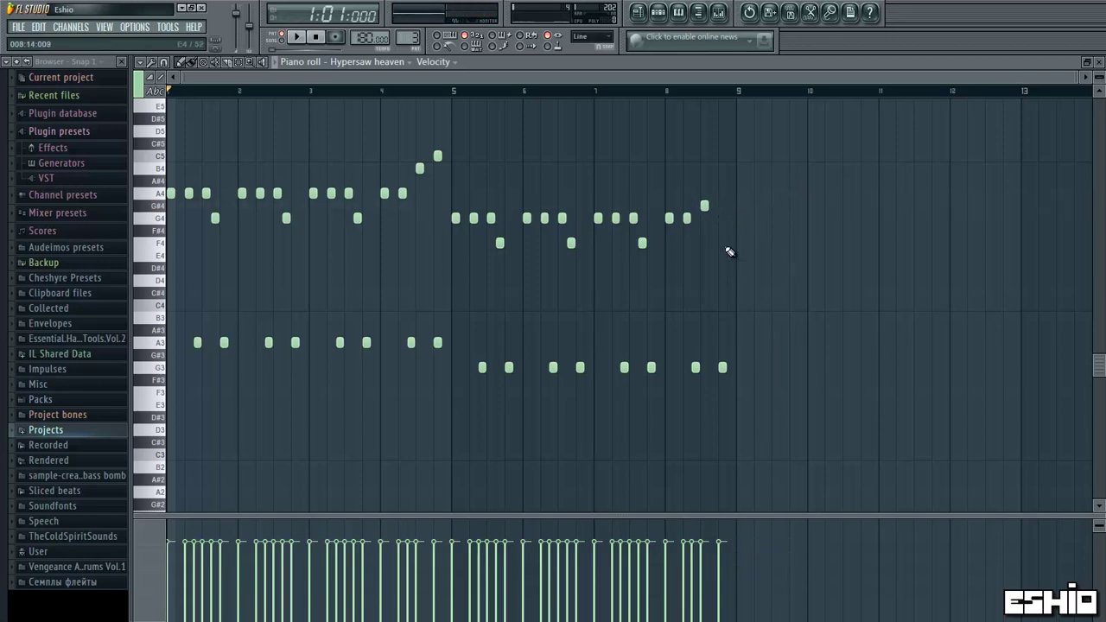
- Rework the end of bar 8 with A4 on step 9 and B4 on step 13, auditioning from the bar's start
{"action": "scroll", "coordinate": [724, 242], "scroll_direction": "up", "scroll_amount": 5}
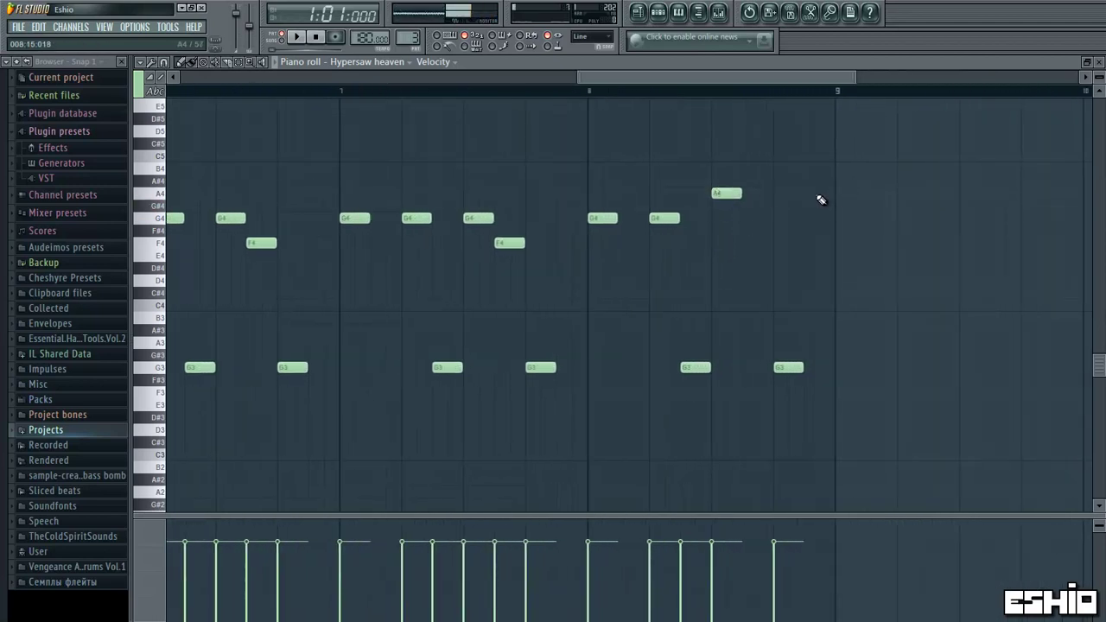
{"action": "left_click", "coordinate": [592, 91]}
{"action": "left_click", "coordinate": [298, 38]}
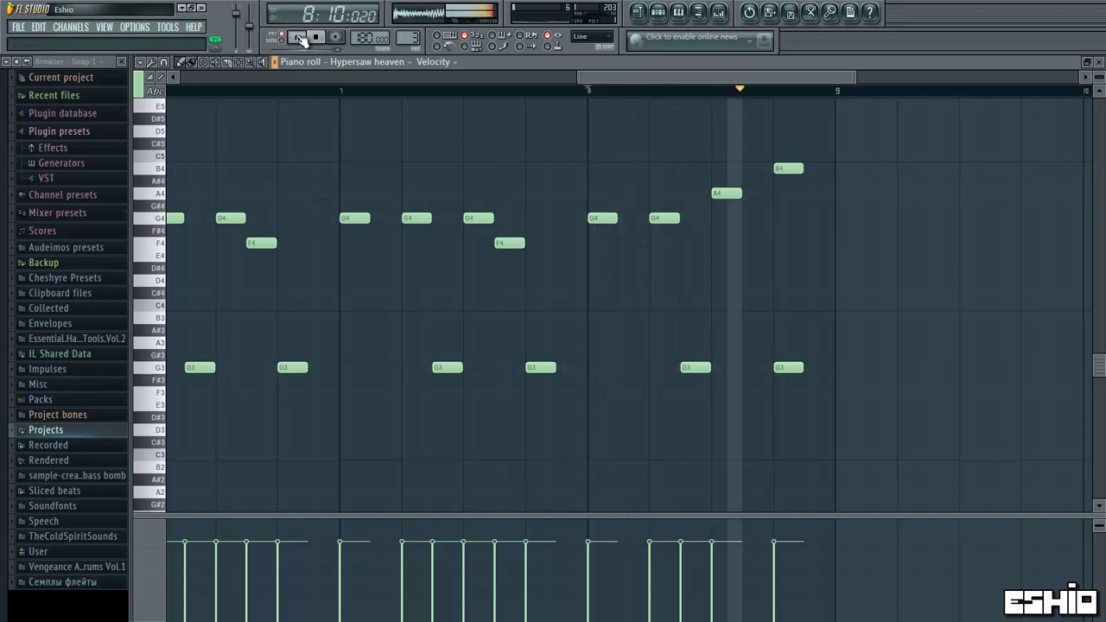
{"action": "scroll", "coordinate": [538, 167], "scroll_direction": "down", "scroll_amount": 5}
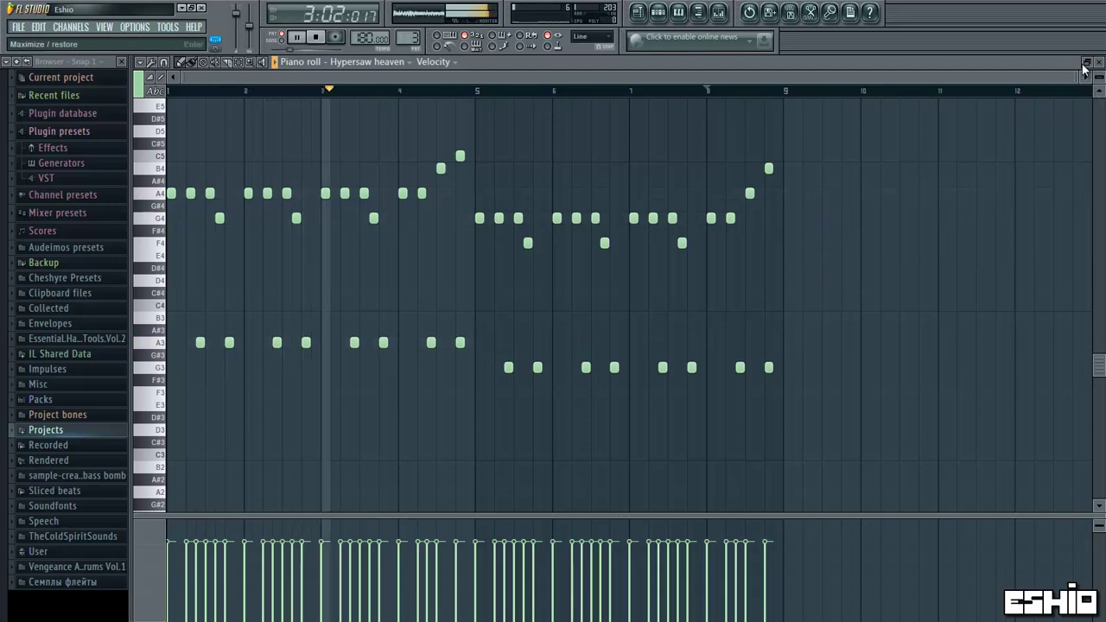
- Restore the piano roll window and place Pattern 3 at bar 1 of Track 3 in the playlist
{"action": "double_click", "coordinate": [538, 63]}
{"action": "left_click_drag", "start_coordinate": [714, 211], "coordinate": [835, 390]}
{"action": "left_click", "coordinate": [560, 212]}
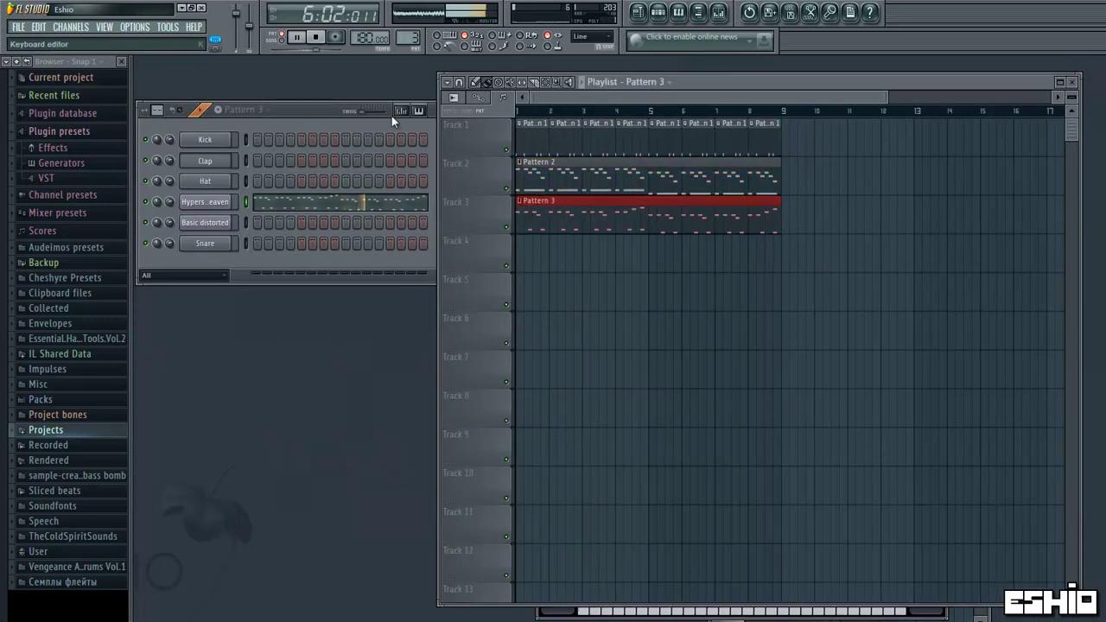
- Lower the Hypersaw heaven channel's volume slightly while playing the full arrangement from bar 1
{"action": "left_click", "coordinate": [297, 37]}
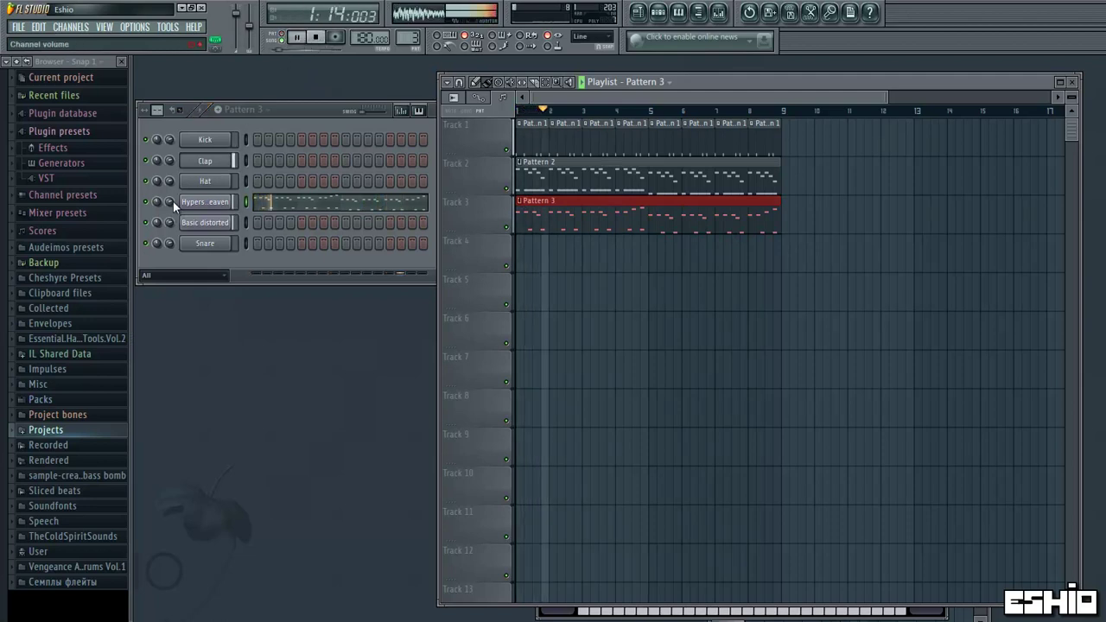
{"action": "mouse_move", "coordinate": [169, 208]}
{"action": "left_mouse_down"}
{"action": "mouse_move", "coordinate": [166, 198]}
{"action": "mouse_move", "coordinate": [170, 216]}
{"action": "left_mouse_up"}
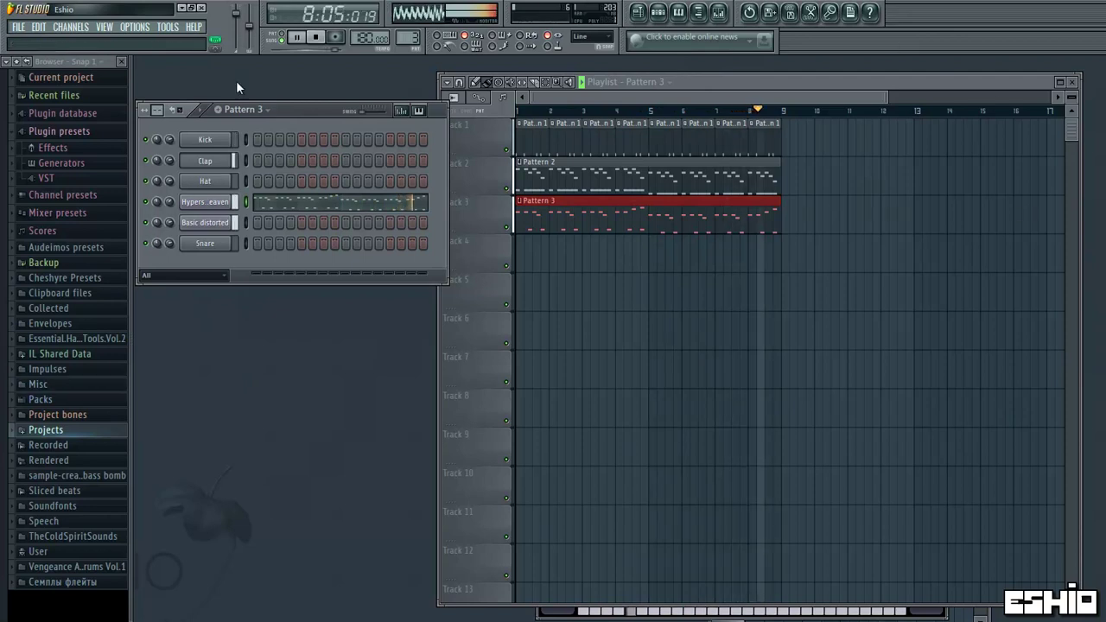
{"action": "left_click", "coordinate": [317, 39]}
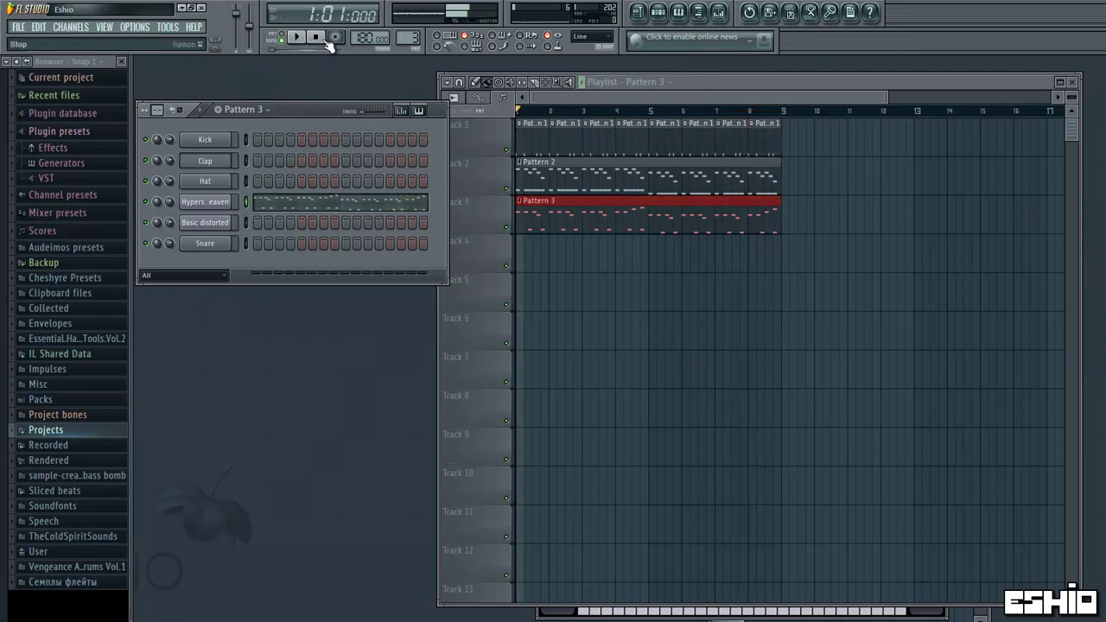